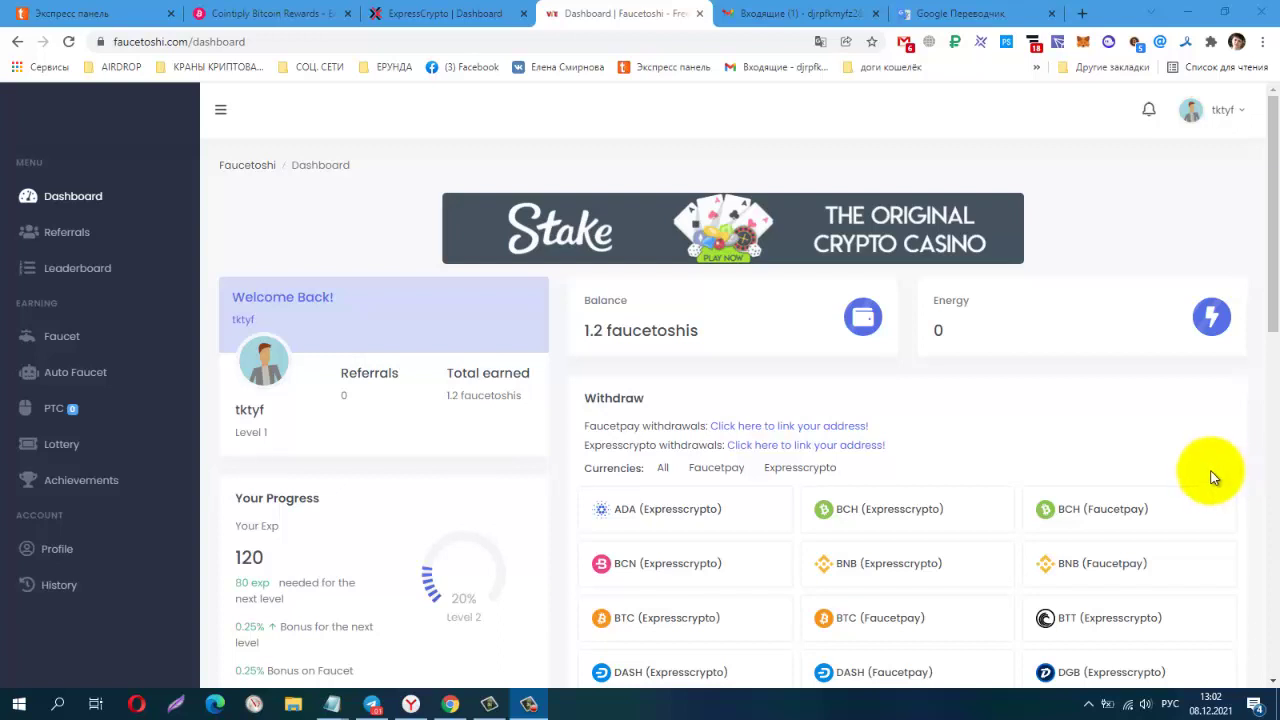
Open the Faucet page and select the anti-bot links in the order 505, 202, 101.
click(589, 335)
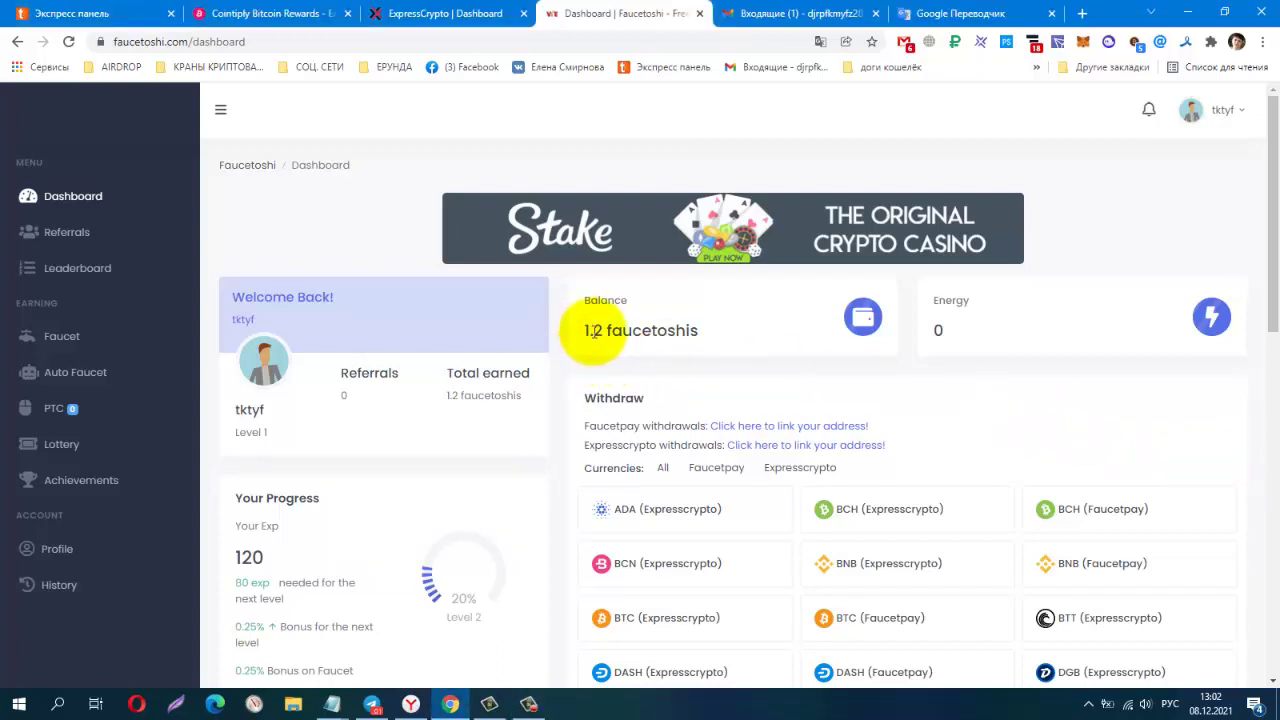
drag(593, 332, 580, 366)
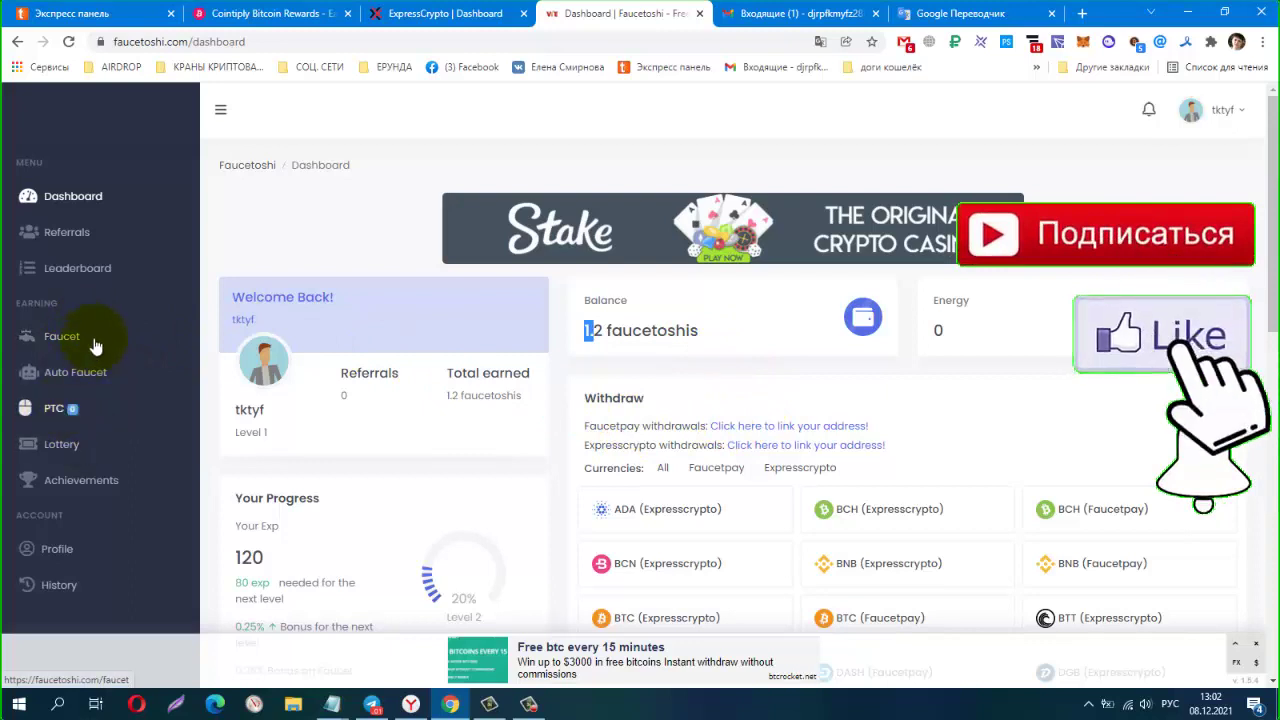
click(50, 340)
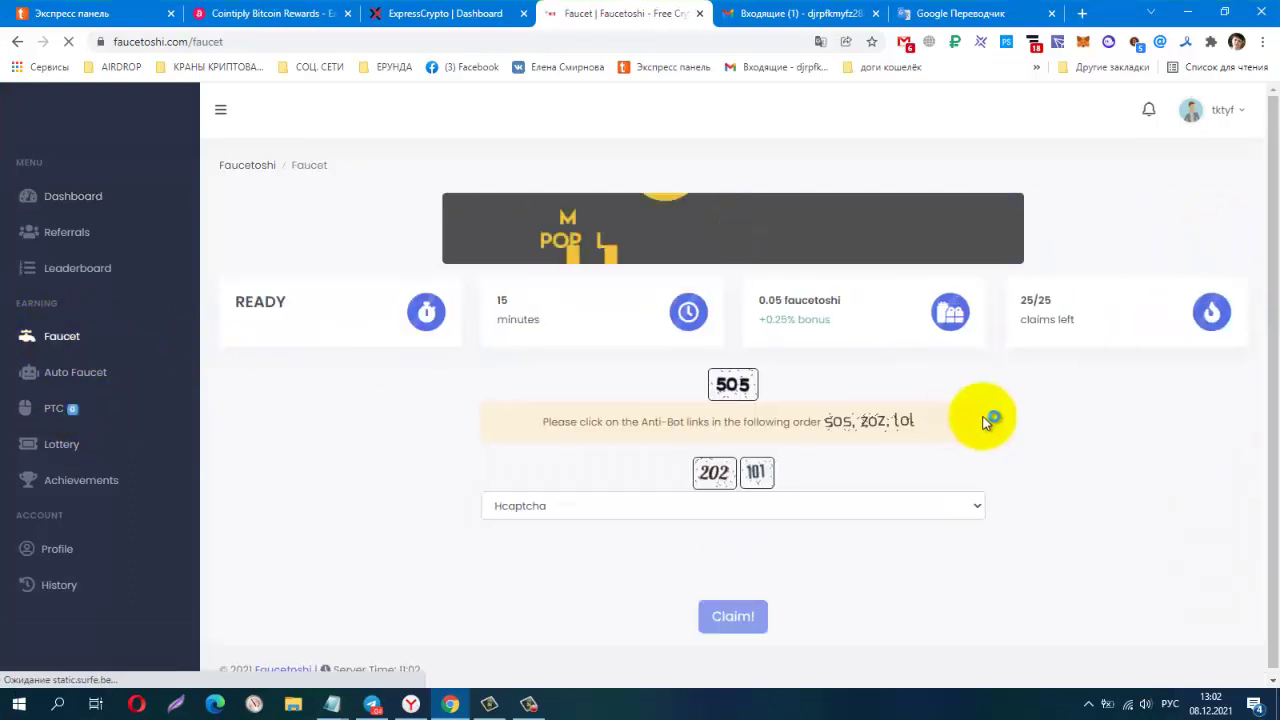
click(1128, 458)
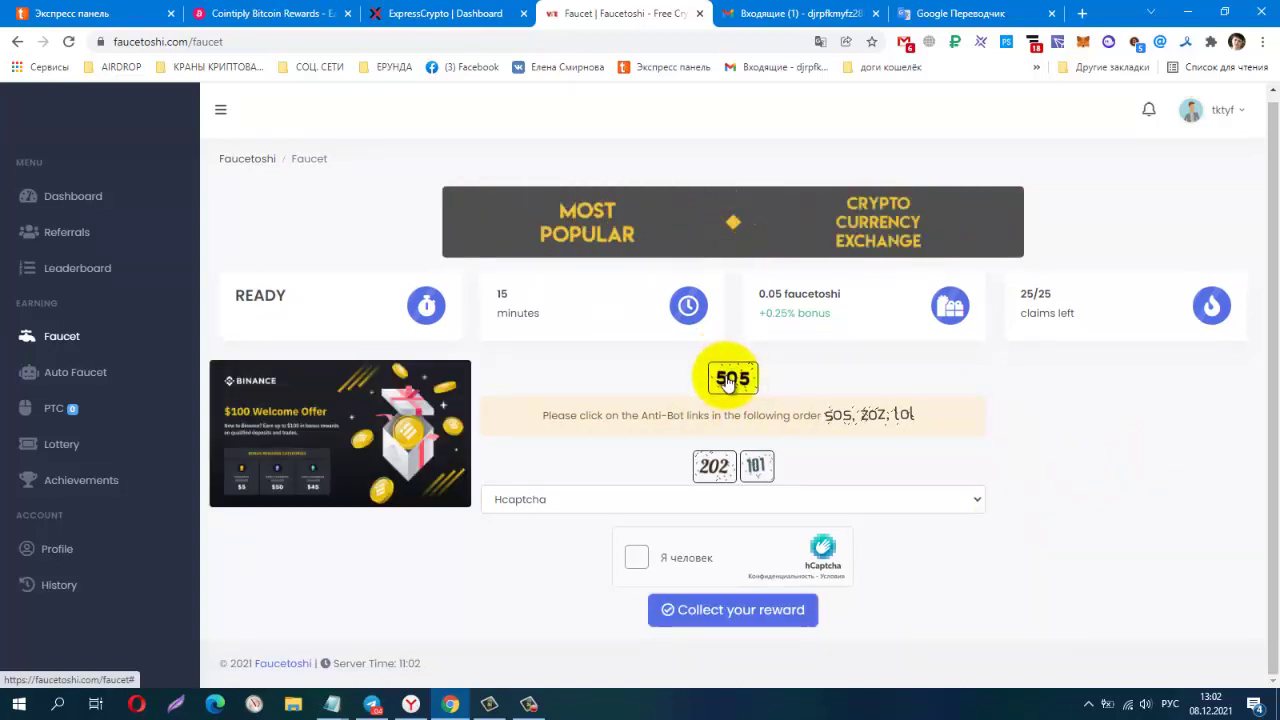
click(729, 378)
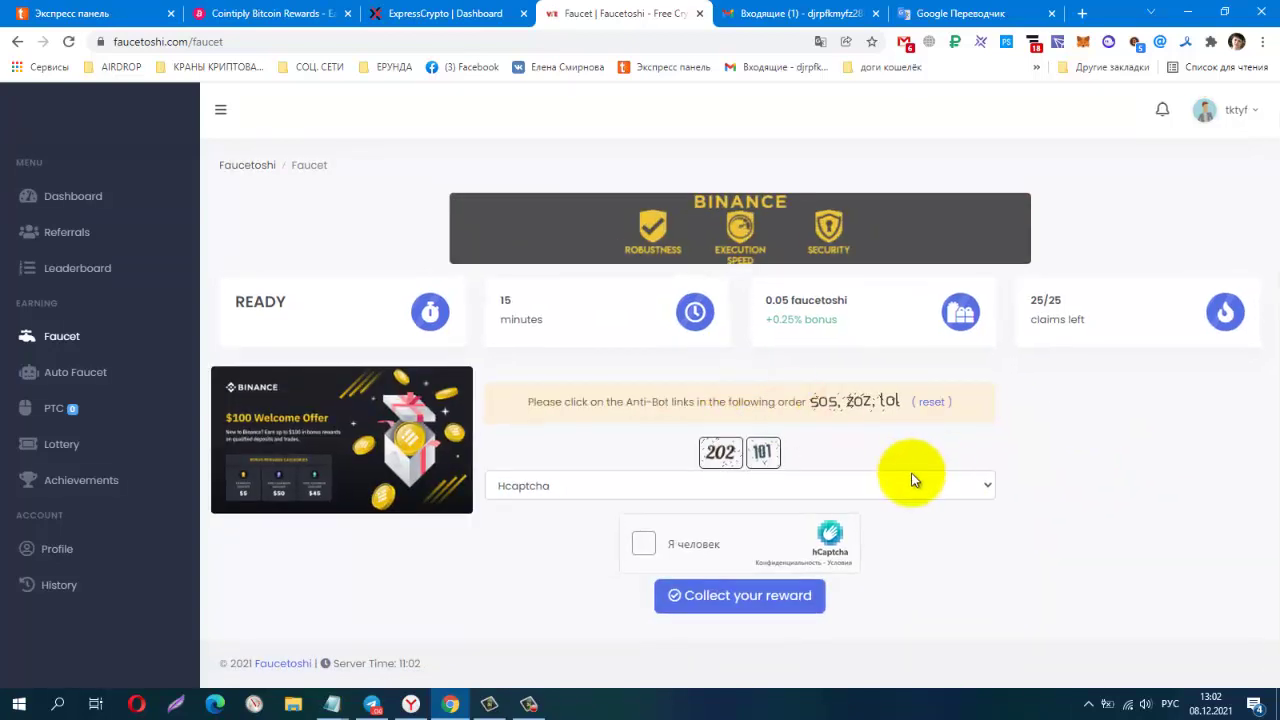
click(721, 460)
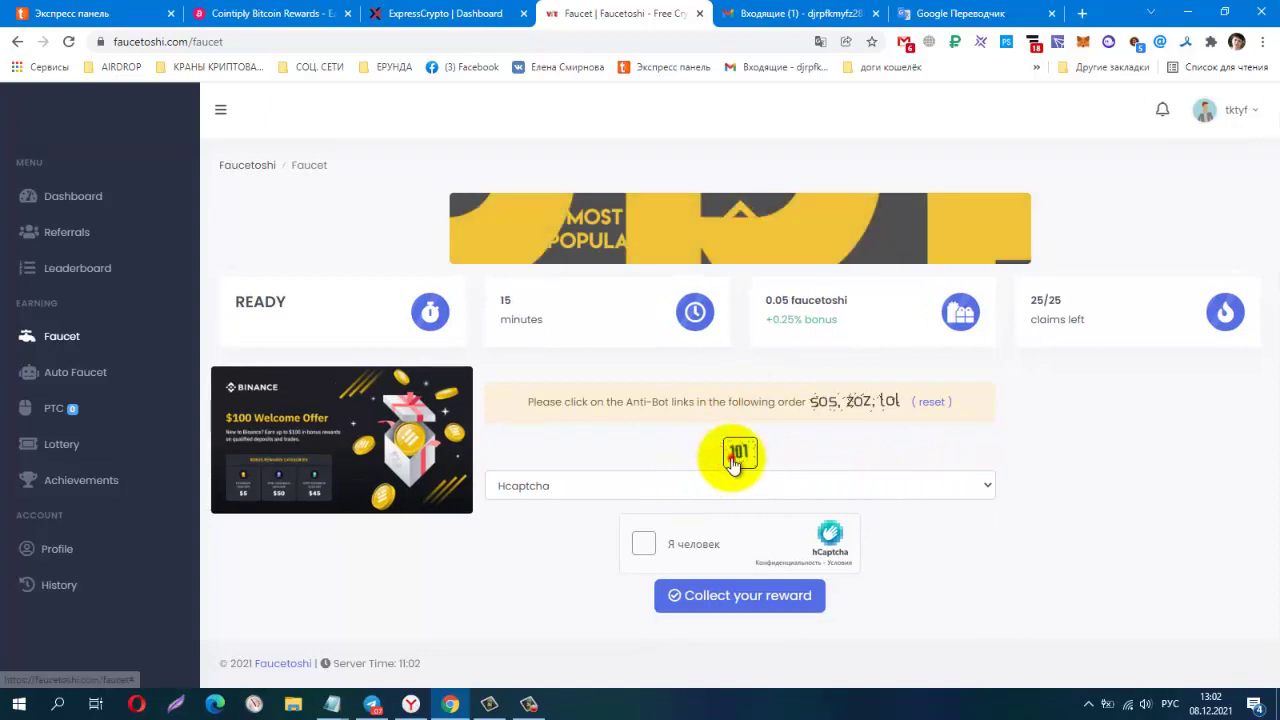
click(737, 456)
Complete the hCaptcha check by selecting all four airplane photos and submitting the selection.
click(644, 527)
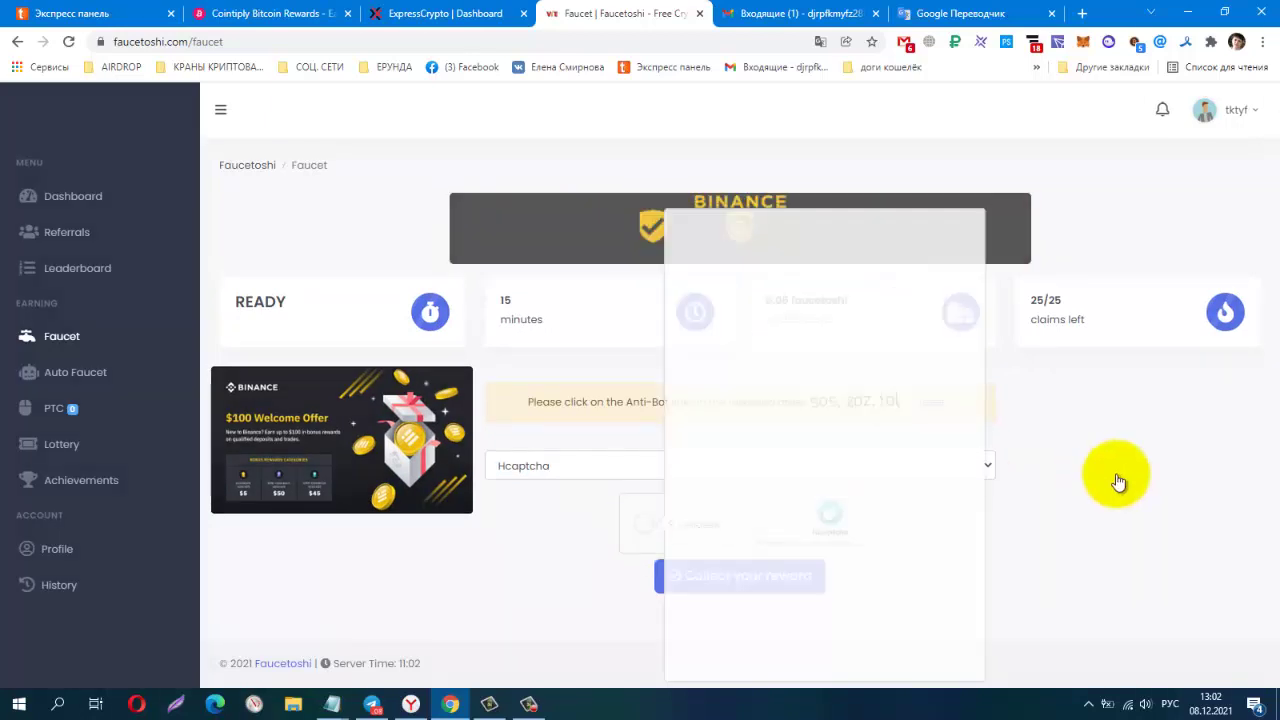
click(818, 495)
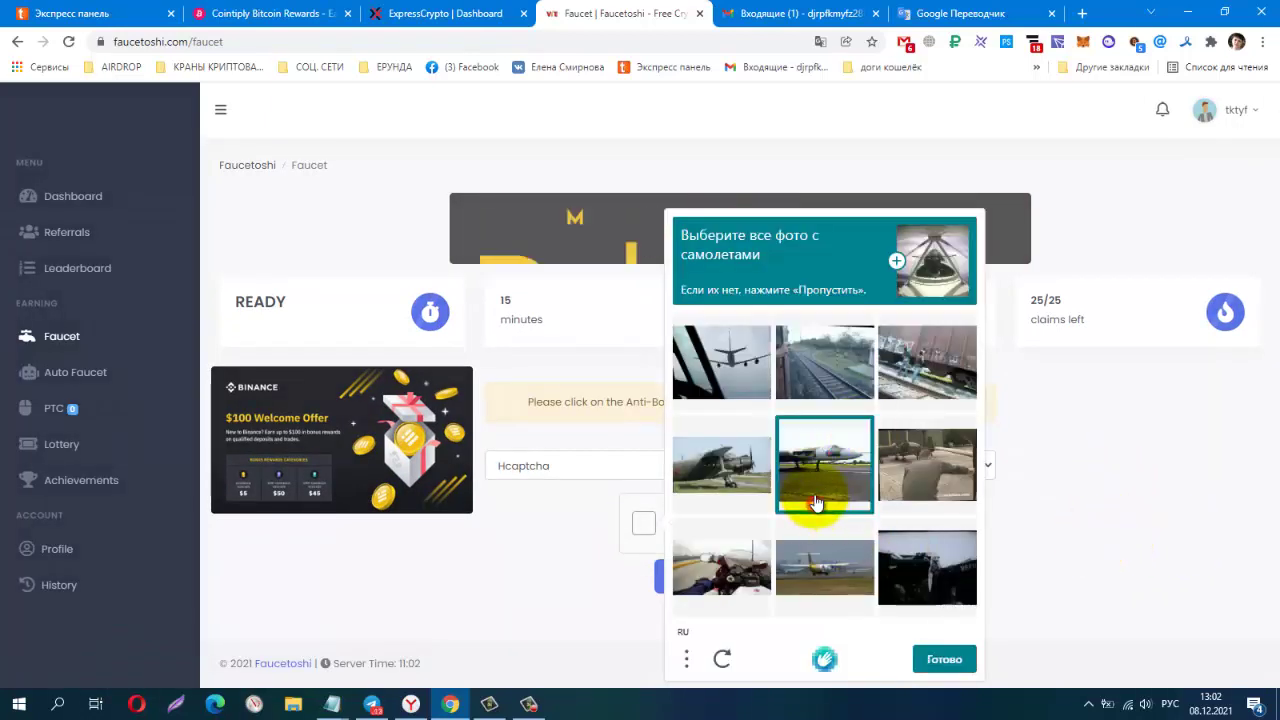
click(814, 563)
click(740, 470)
click(737, 360)
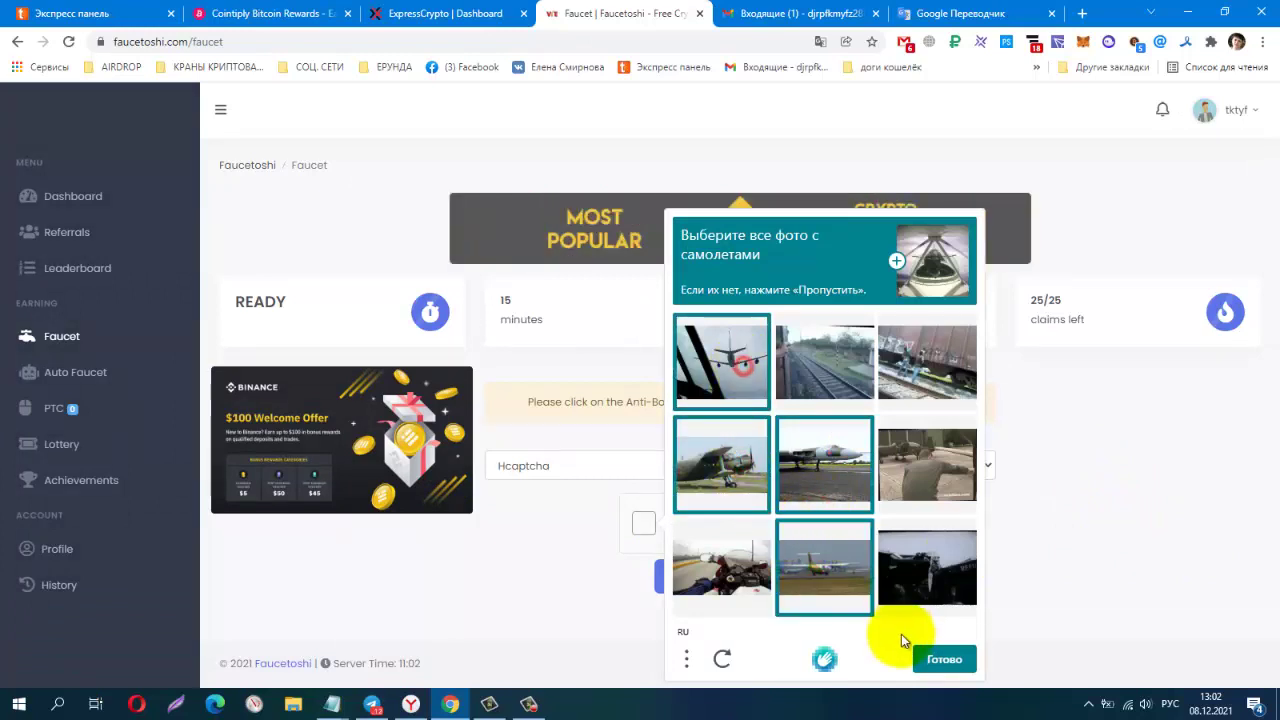
click(943, 660)
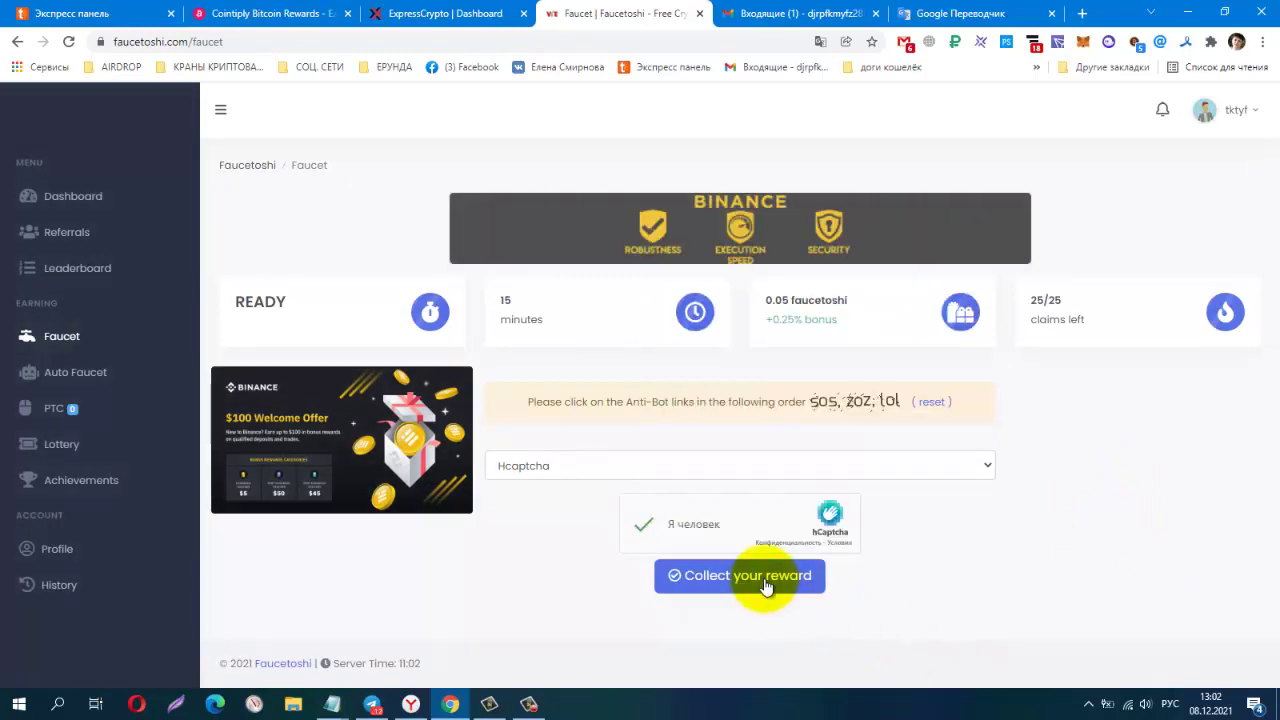
Collect the faucet reward and dismiss the reward message.
click(757, 578)
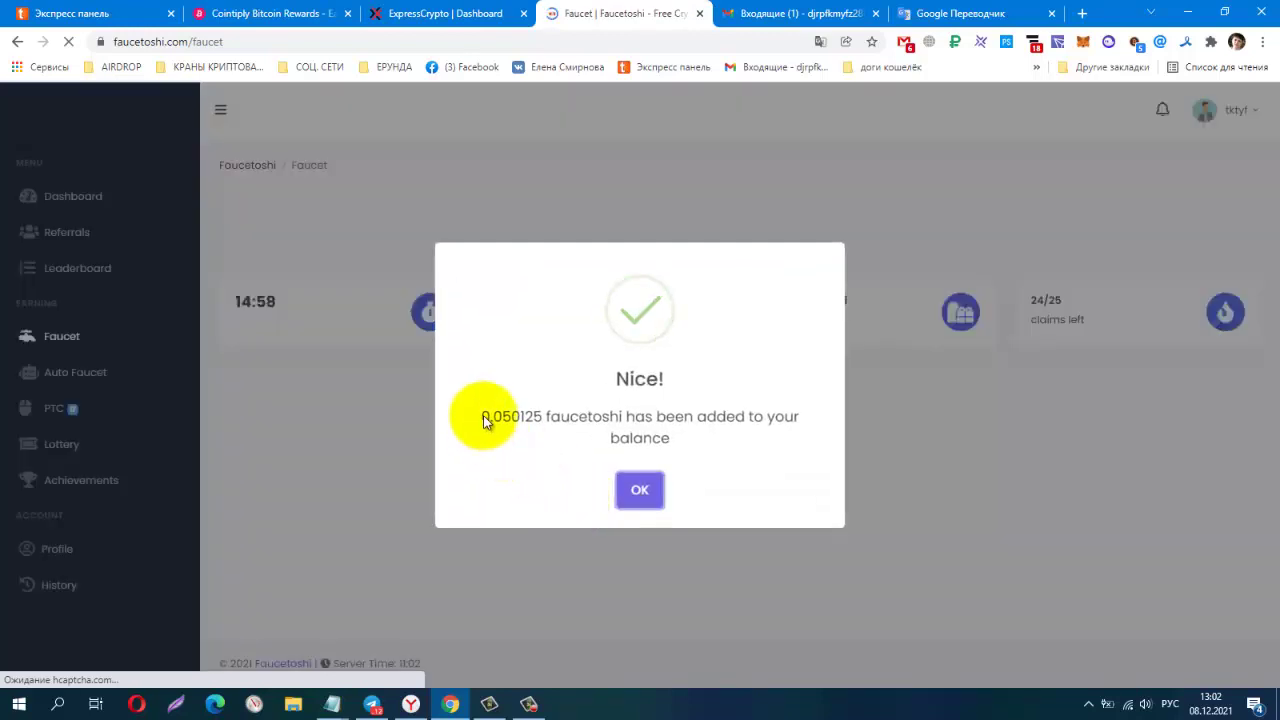
drag(483, 416, 543, 416)
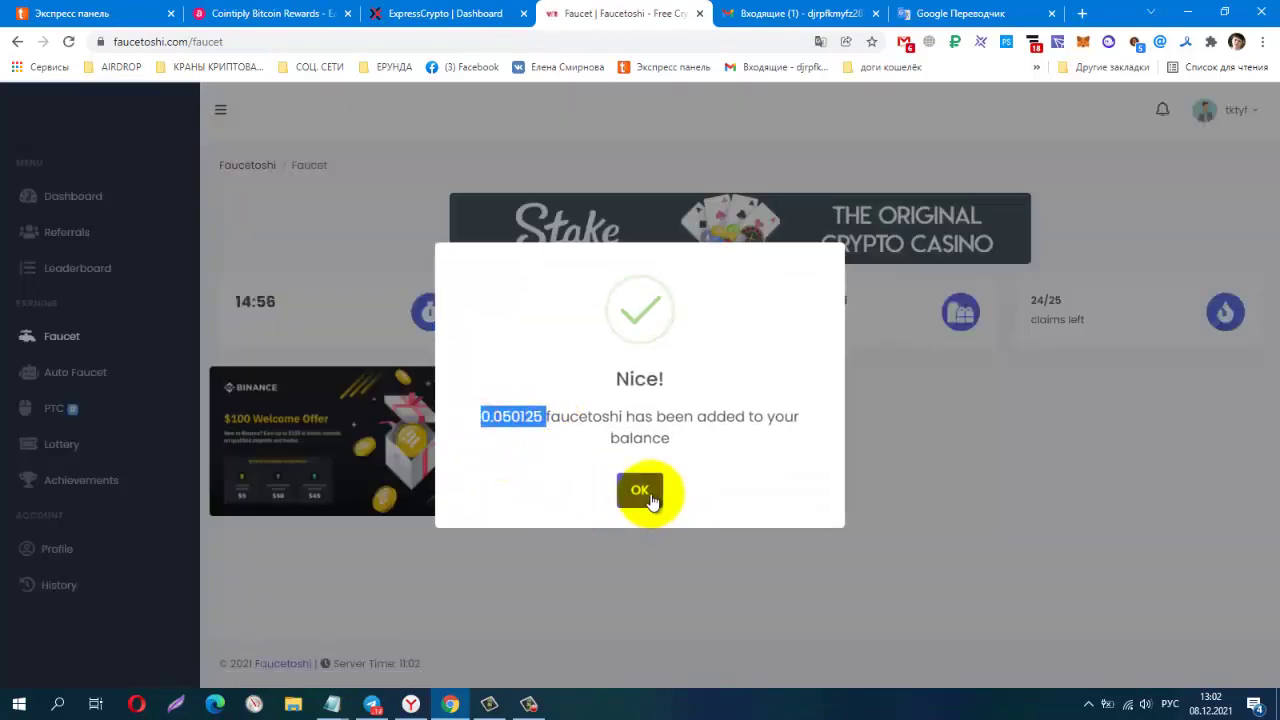
click(640, 490)
Return to the Dashboard and check the updated balance and the available withdrawal currencies.
click(122, 338)
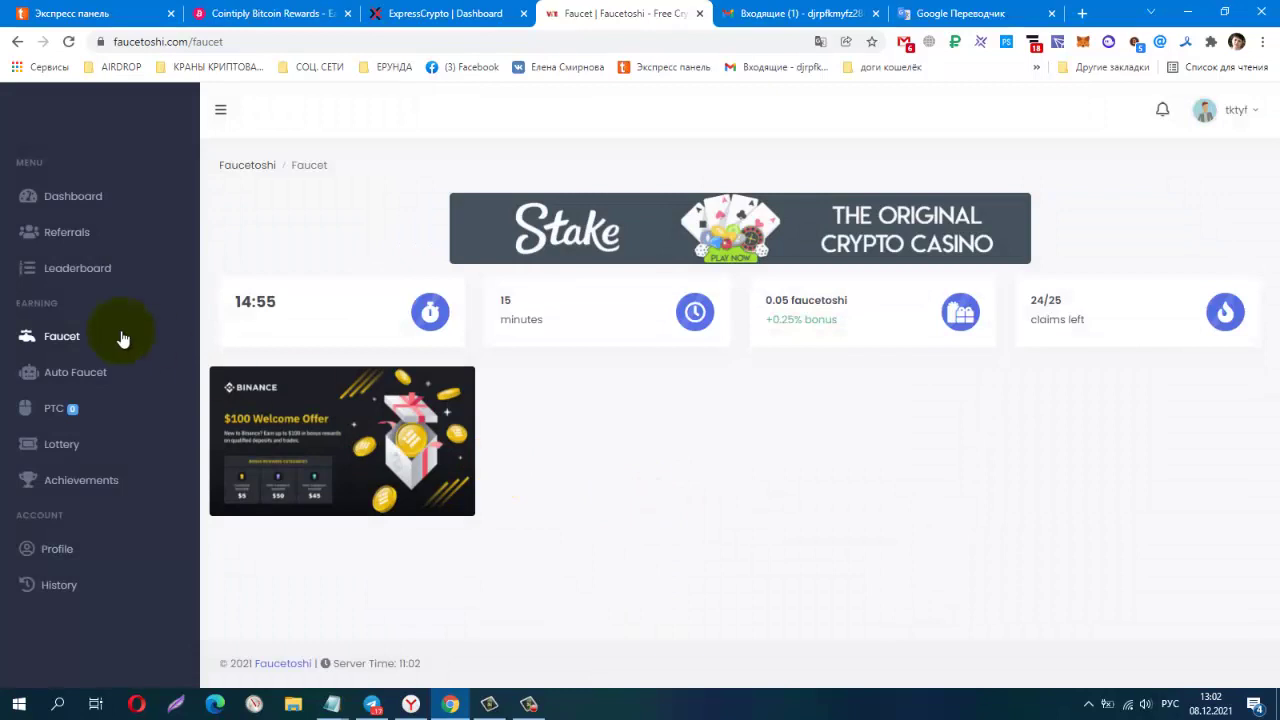
click(57, 207)
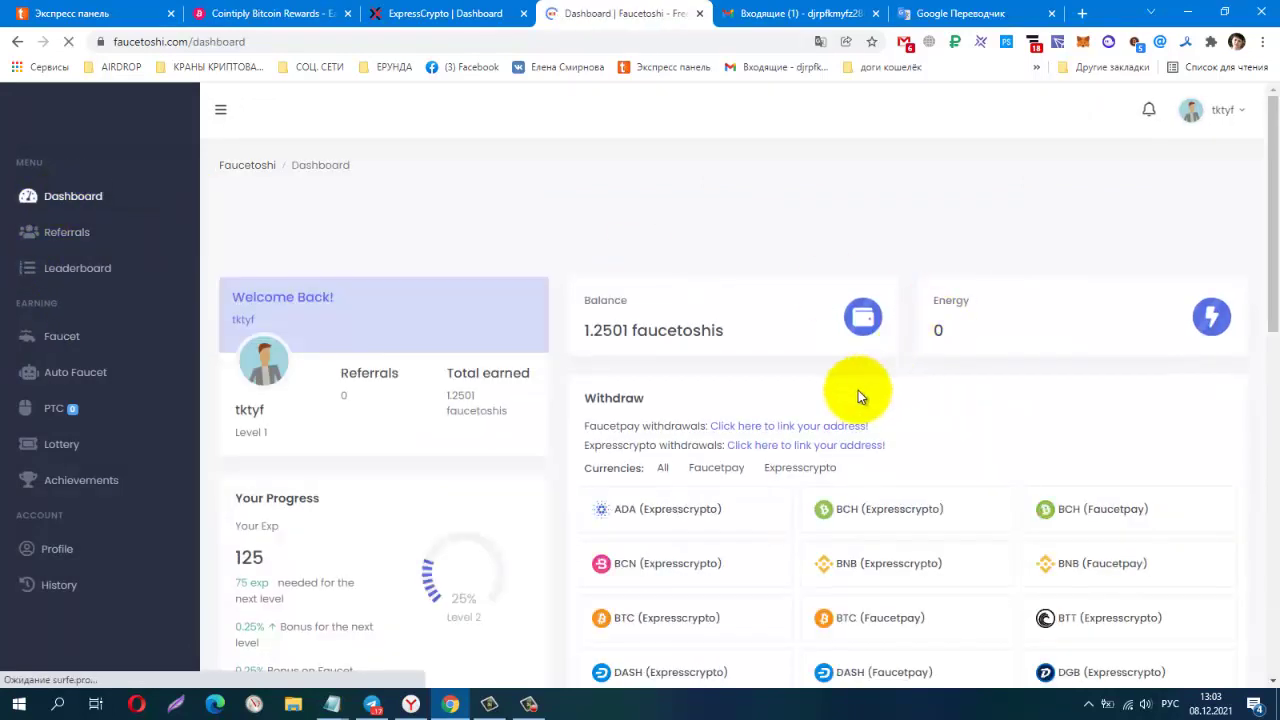
double_click(586, 333)
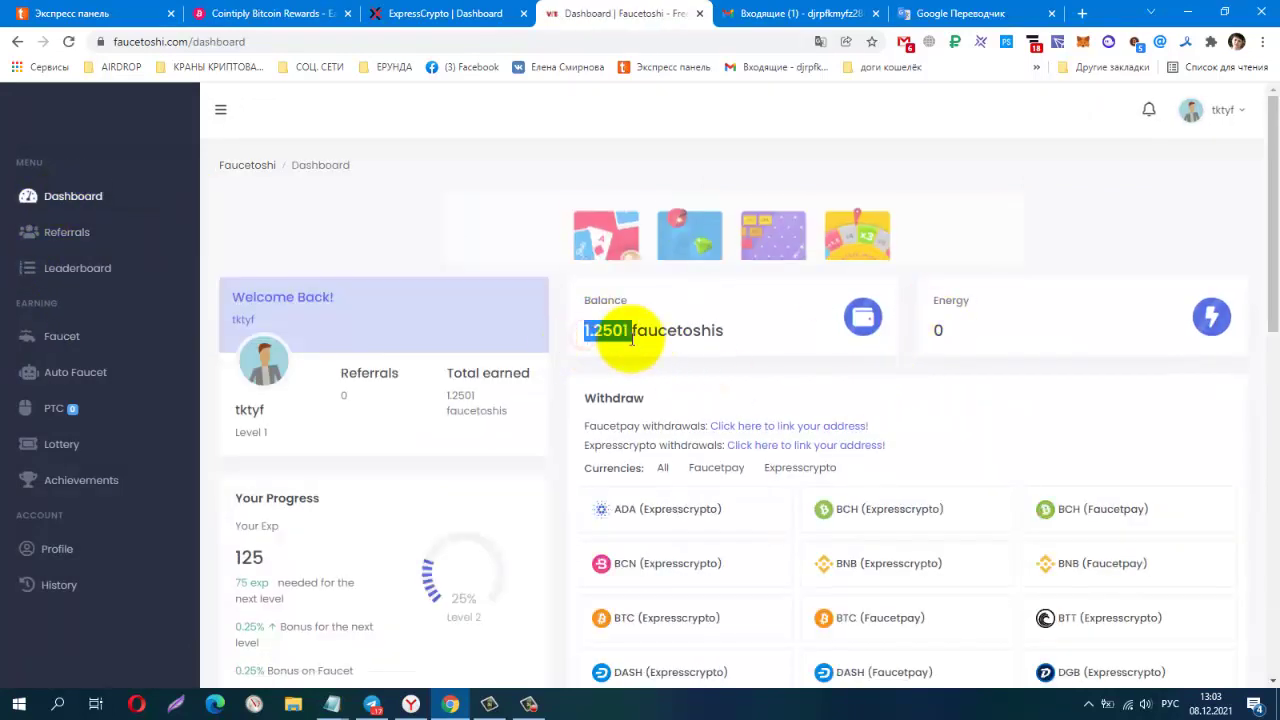
scroll(1149, 448, down, 5)
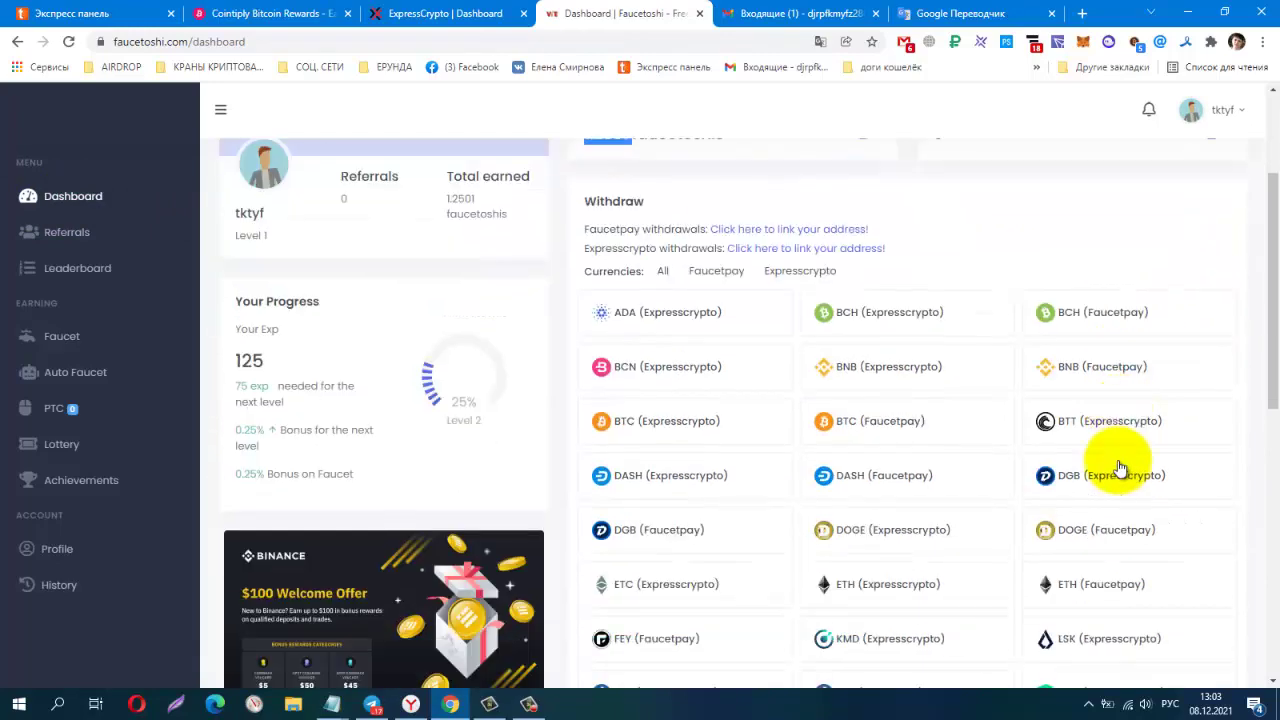
scroll(1118, 466, down, 3)
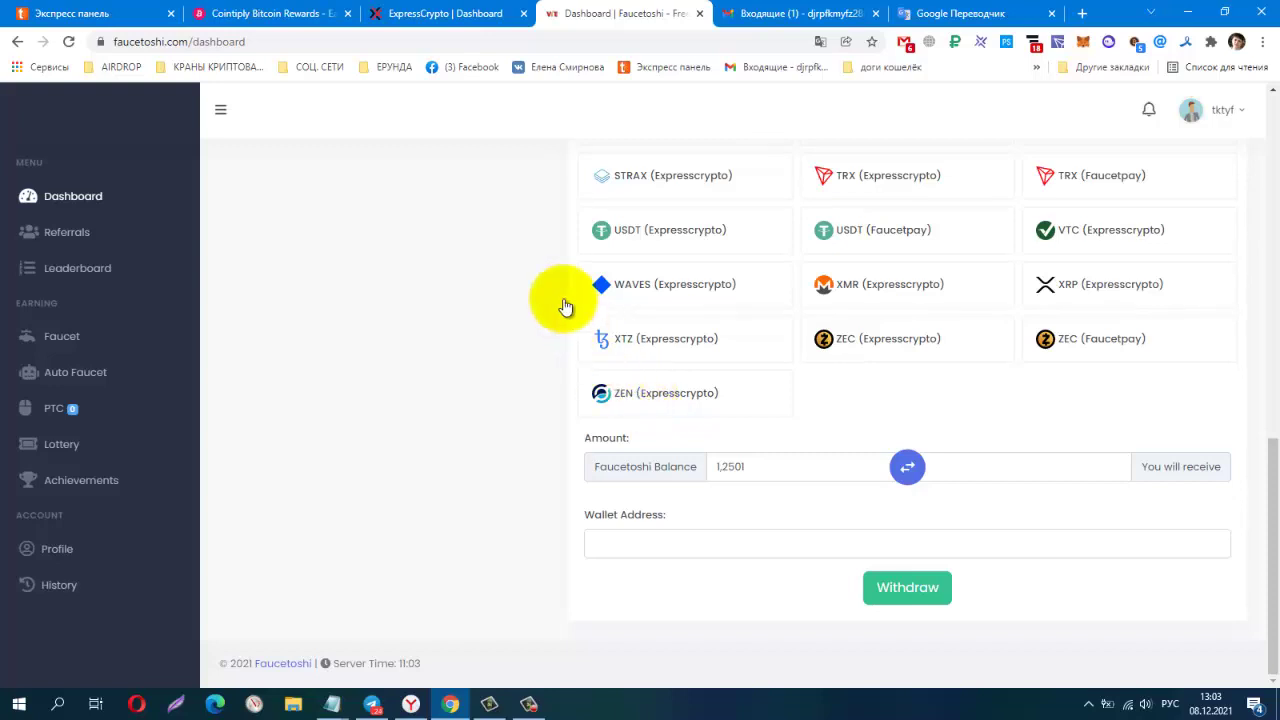
Switch to the ExpressCrypto dashboard, look through the earning history and copy the account's unique ID.
click(466, 18)
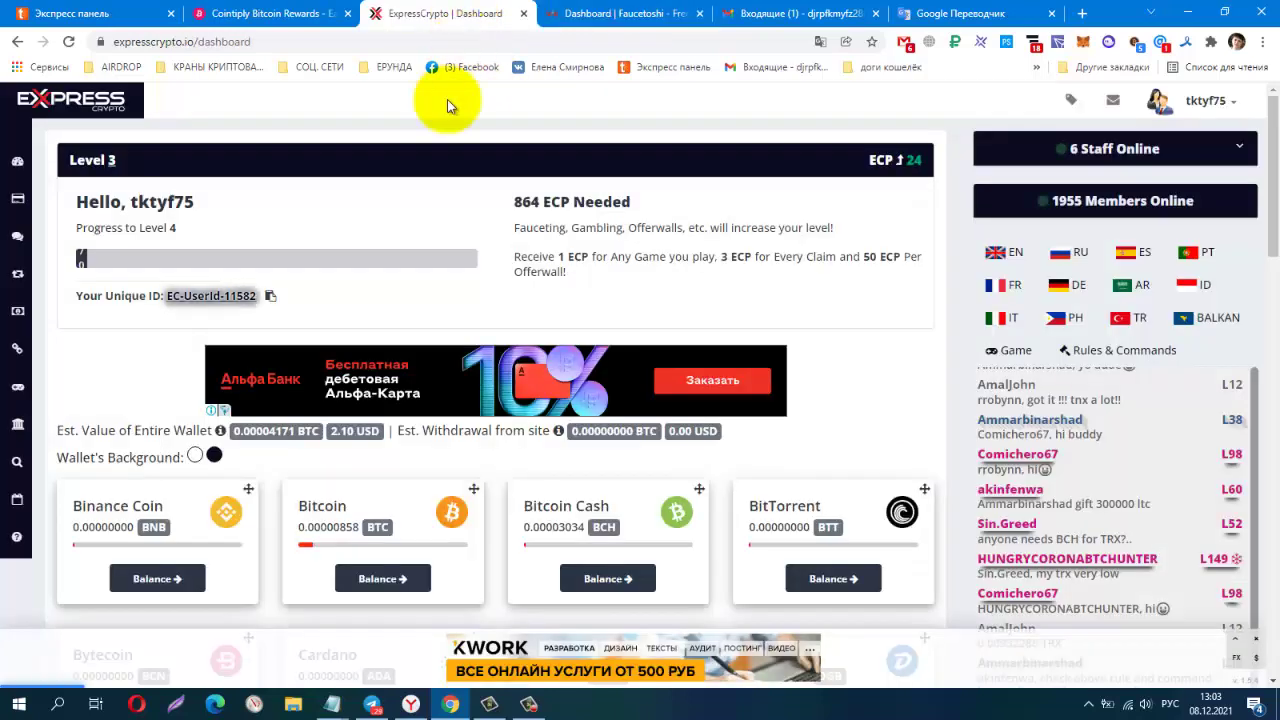
click(270, 298)
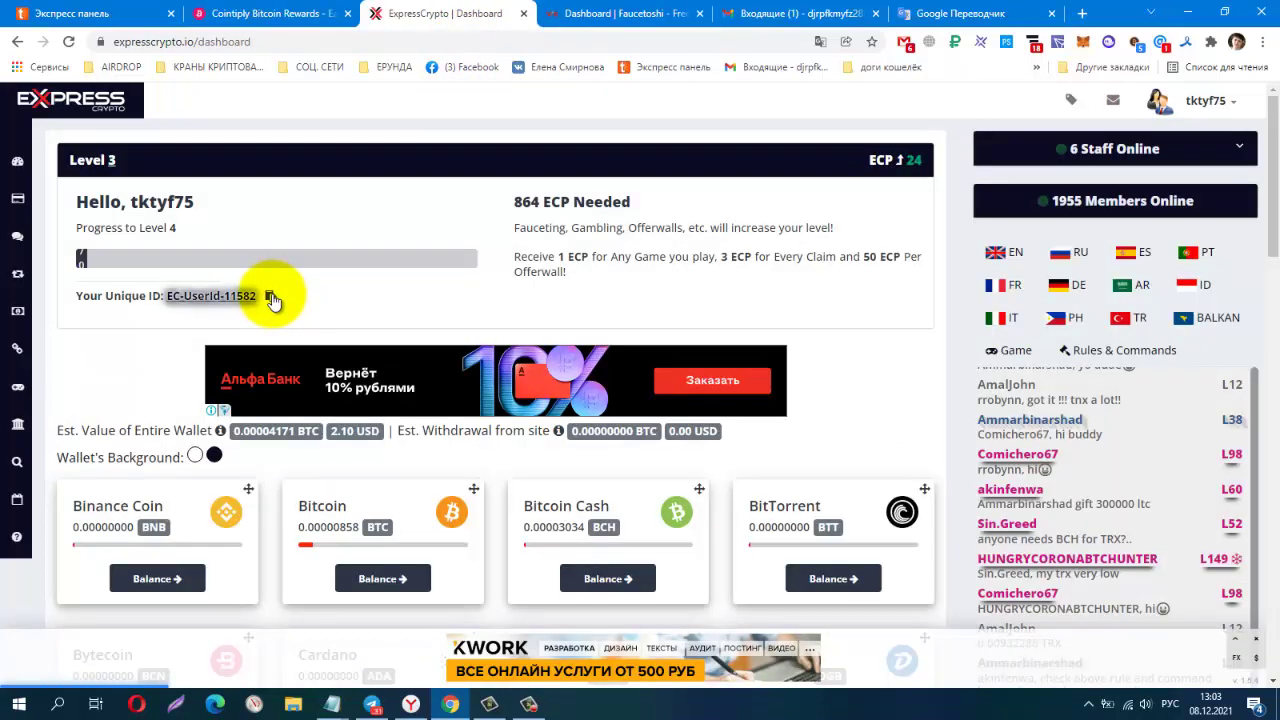
scroll(810, 387, down, 9)
scroll(856, 406, down, 8)
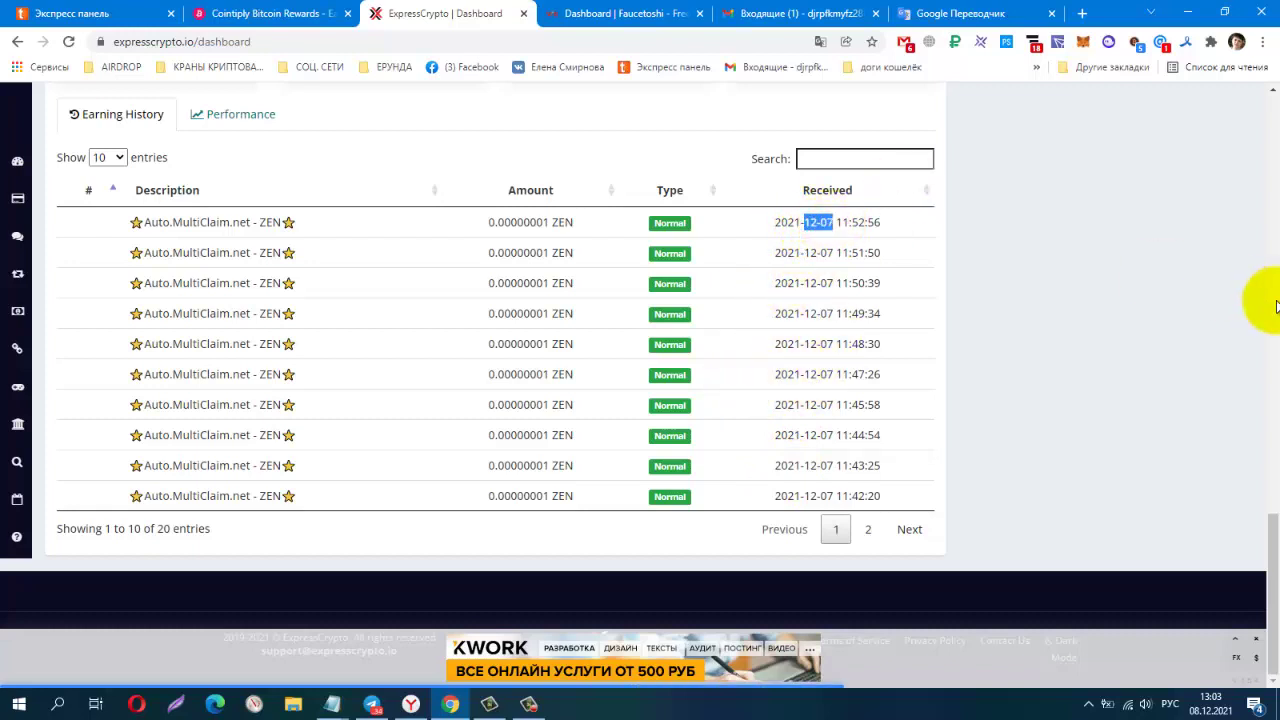
scroll(1275, 305, up, 1)
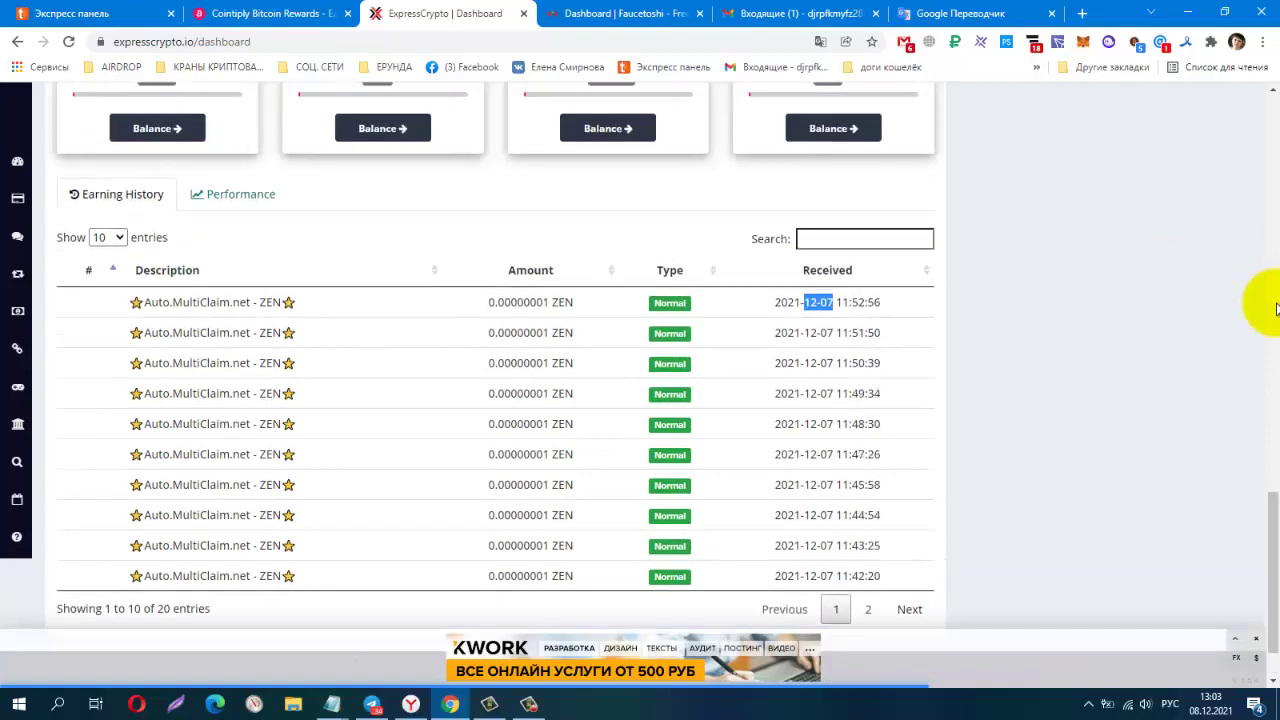
scroll(1275, 308, up, 10)
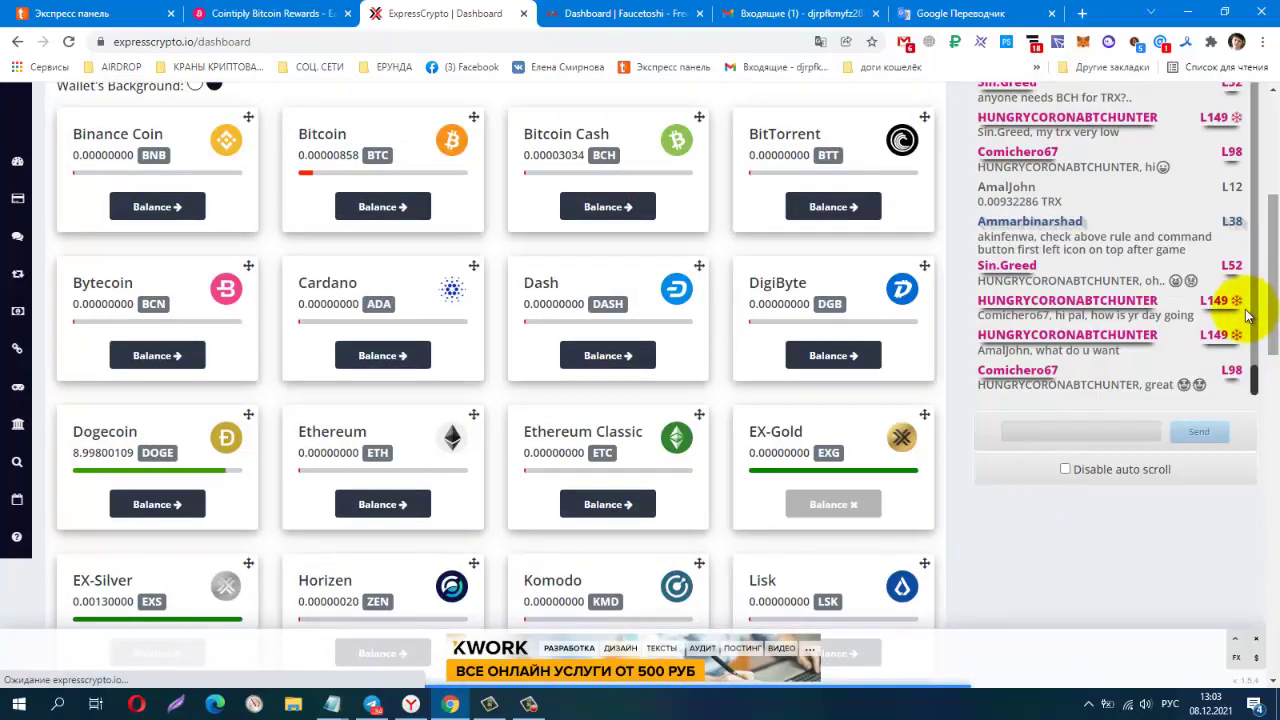
scroll(1248, 316, up, 3)
click(271, 245)
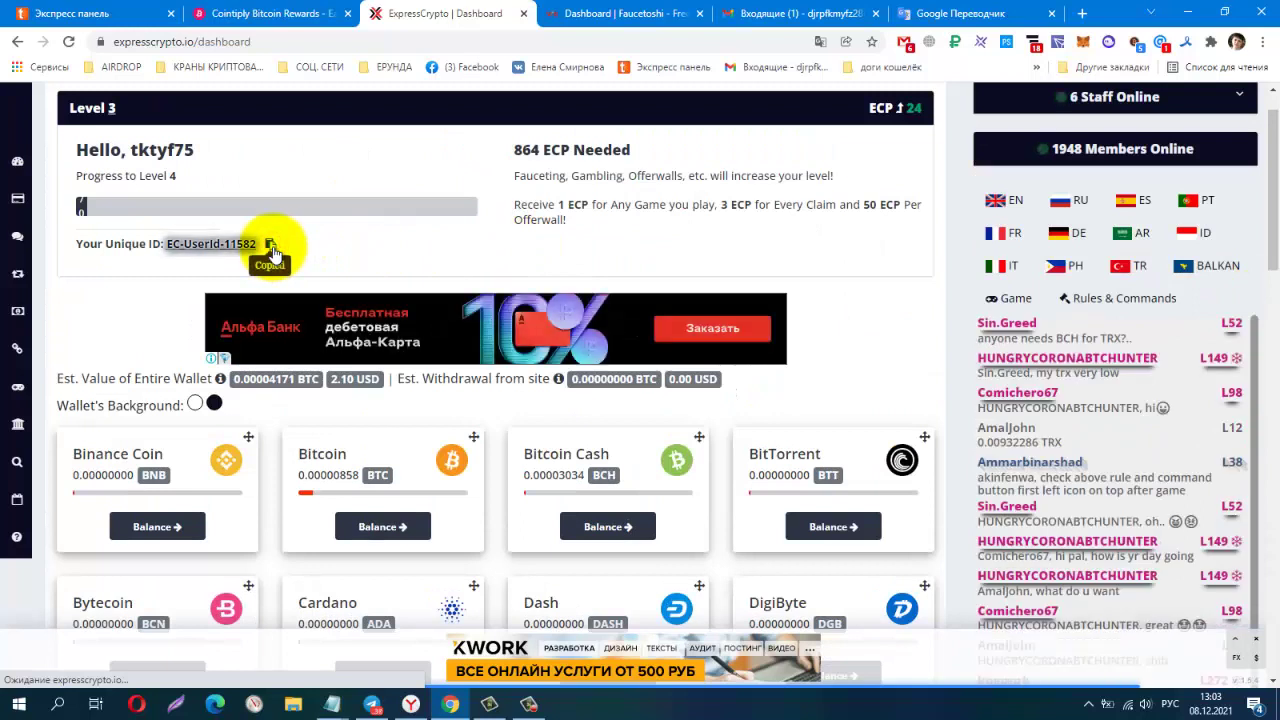
Back on Faucetoshi, choose ZEN (Expresscrypto) for the withdrawal and paste the ExpressCrypto unique ID as the wallet address.
click(624, 13)
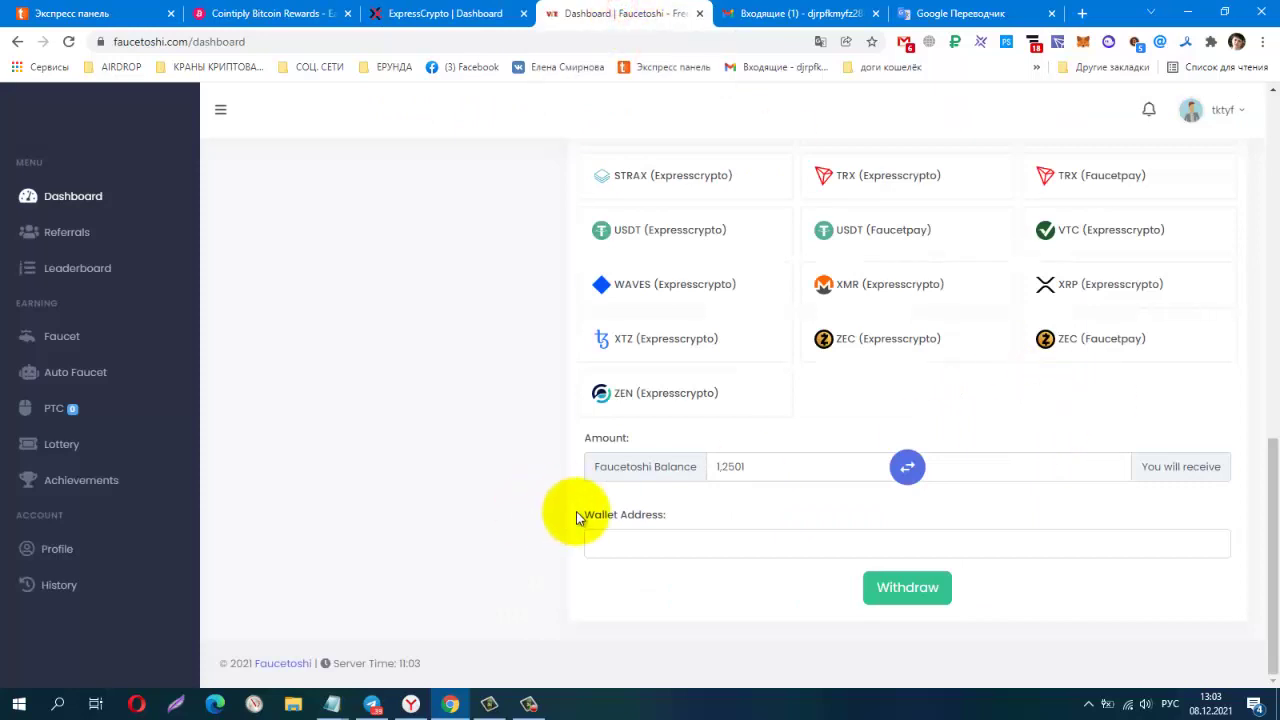
right_click(620, 546)
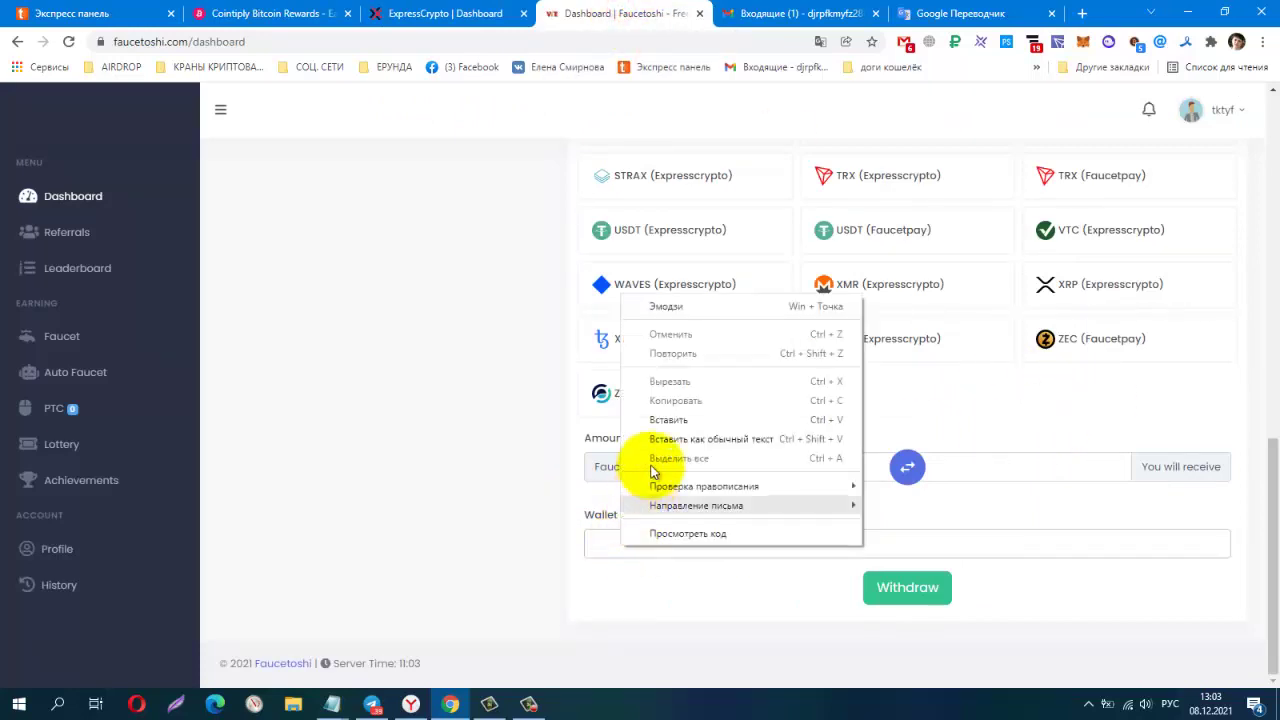
click(330, 460)
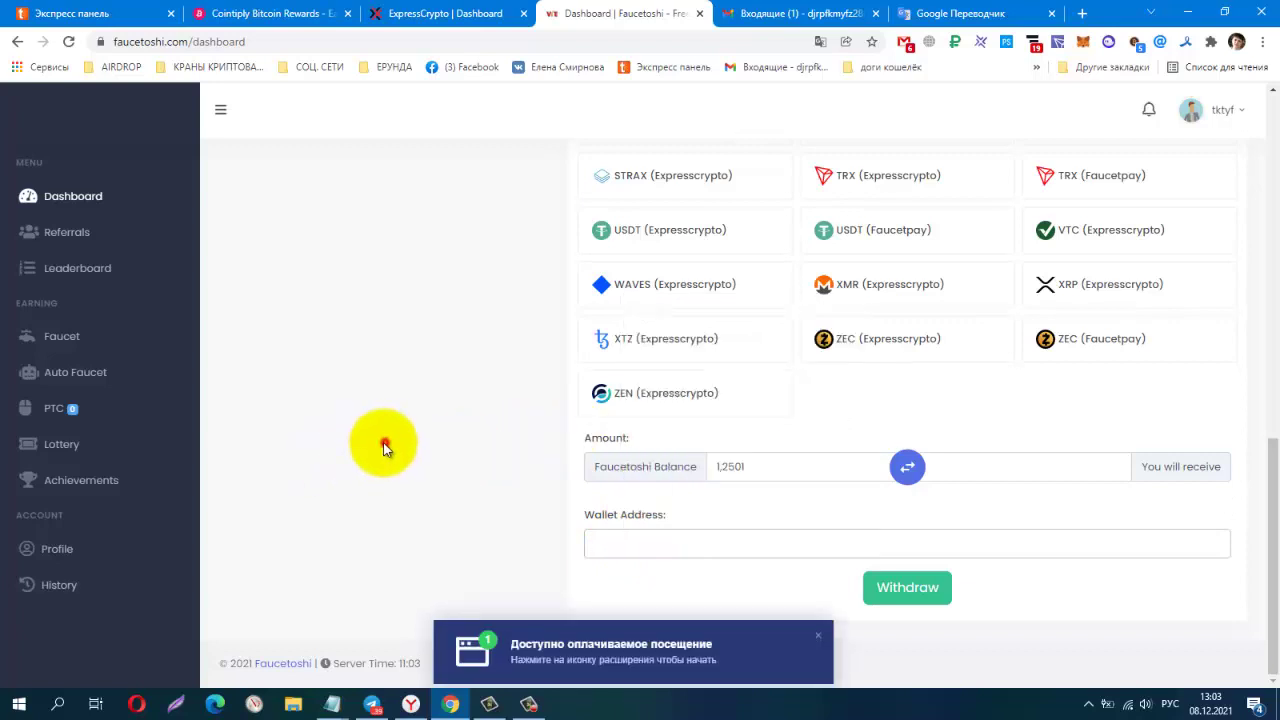
click(620, 400)
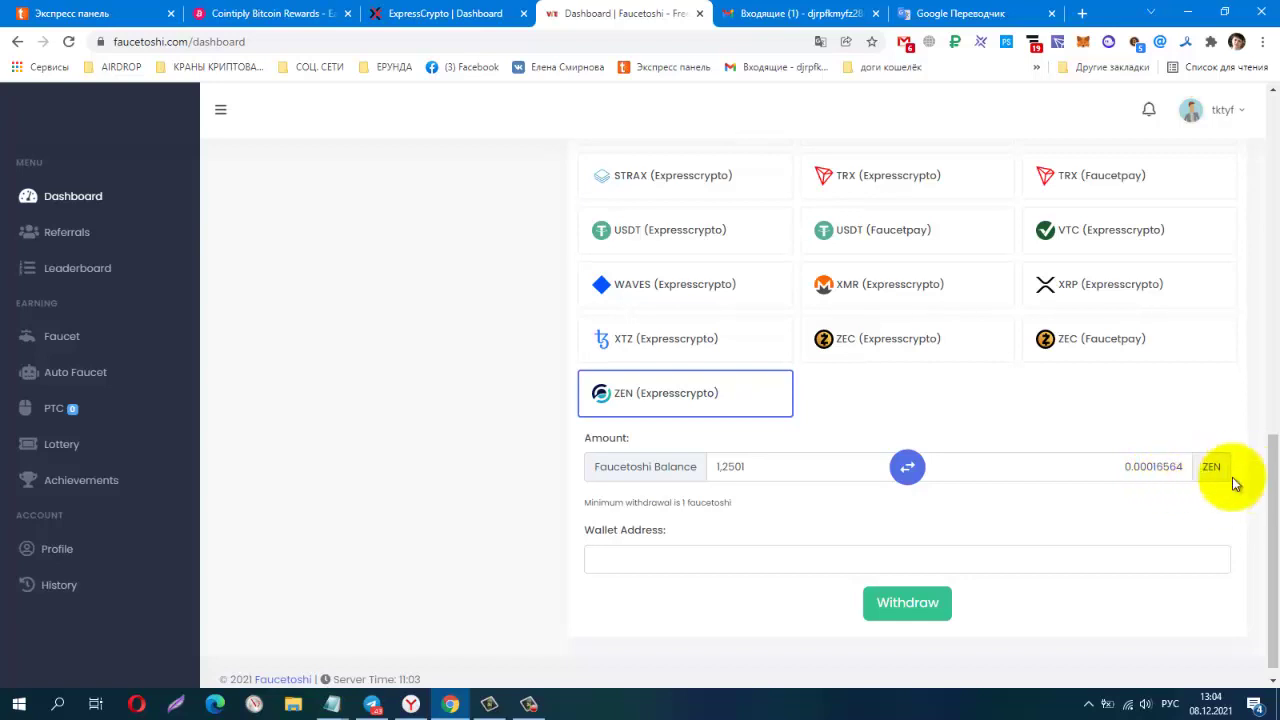
right_click(684, 560)
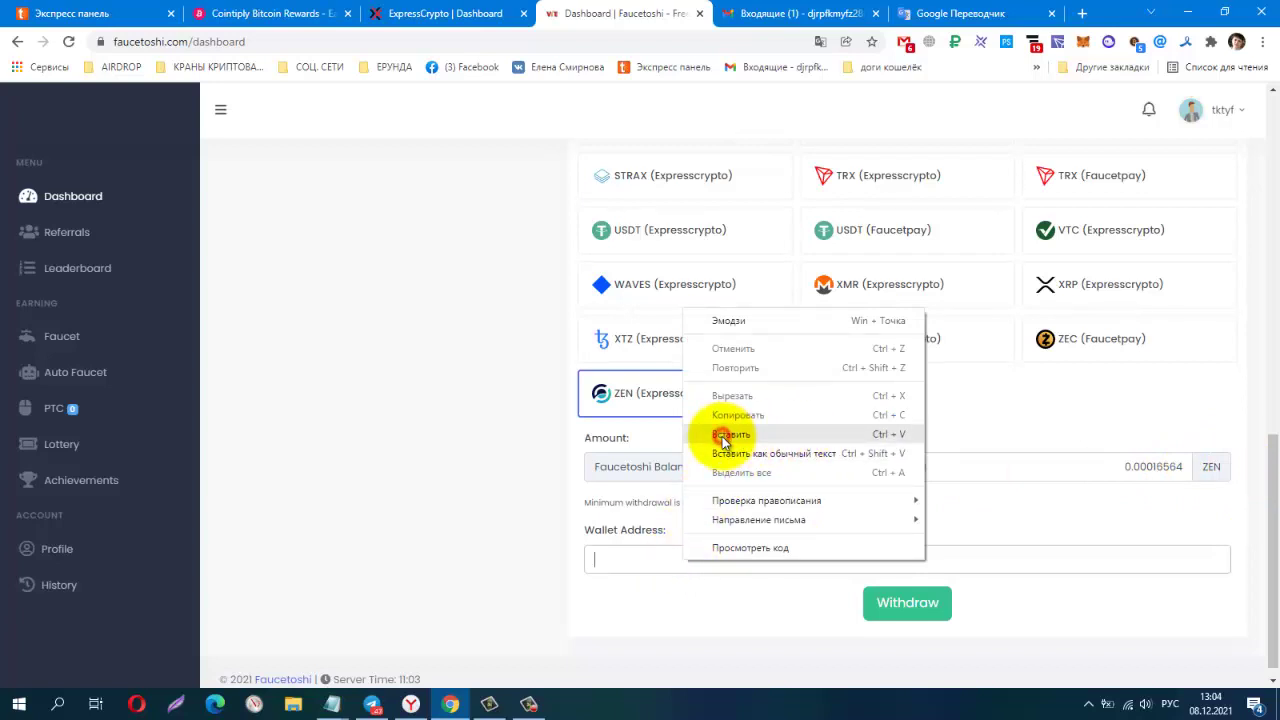
click(723, 436)
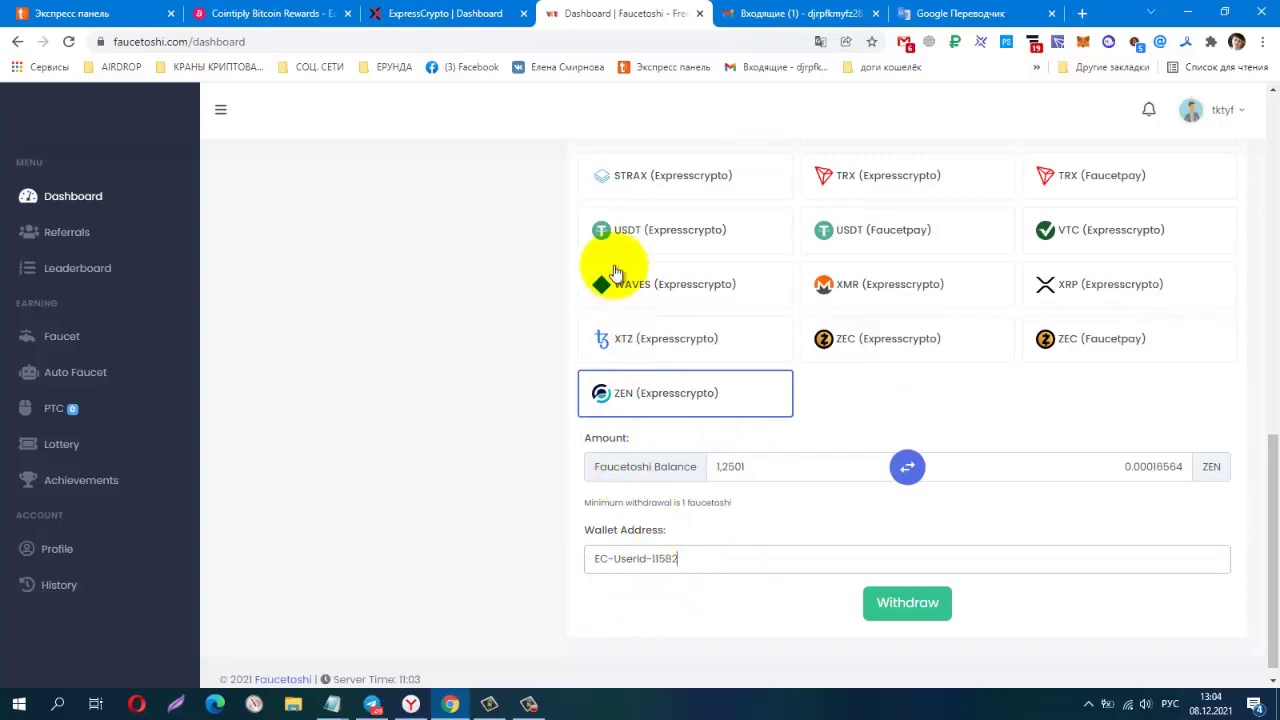
Try to submit the ZEN withdrawal for the full balance after glancing at the ExpressCrypto dashboard.
click(440, 12)
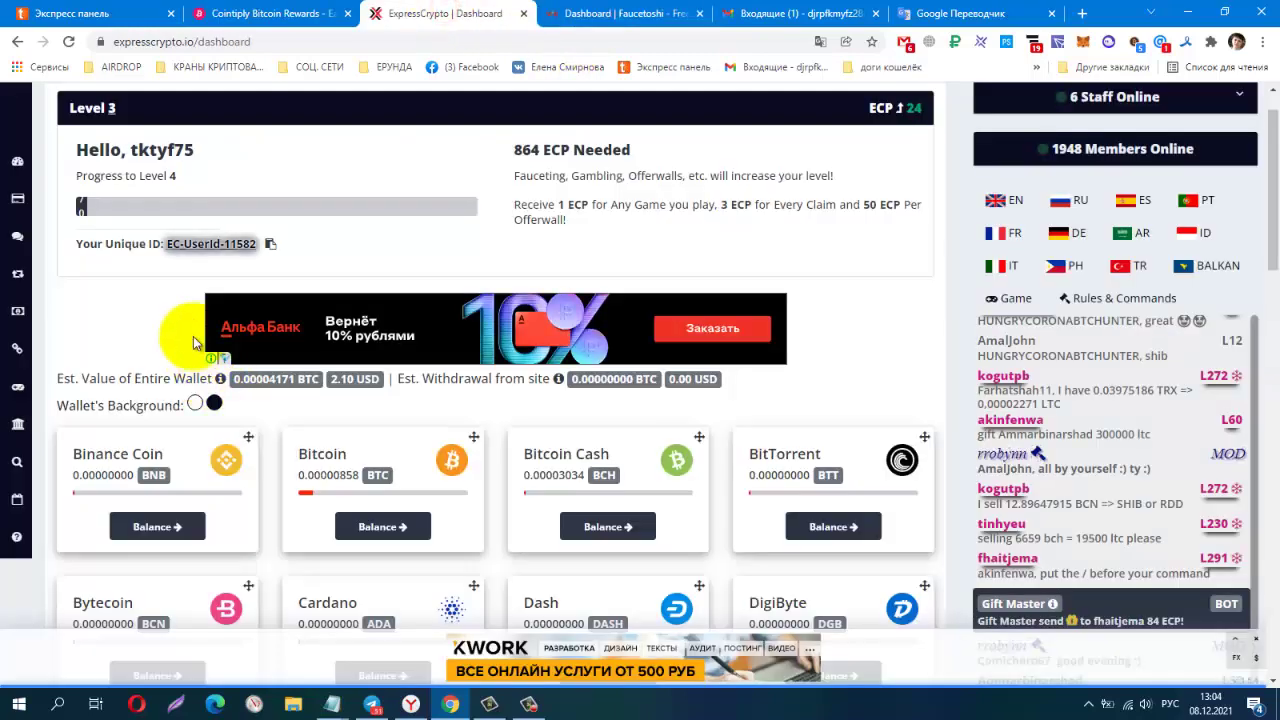
click(636, 22)
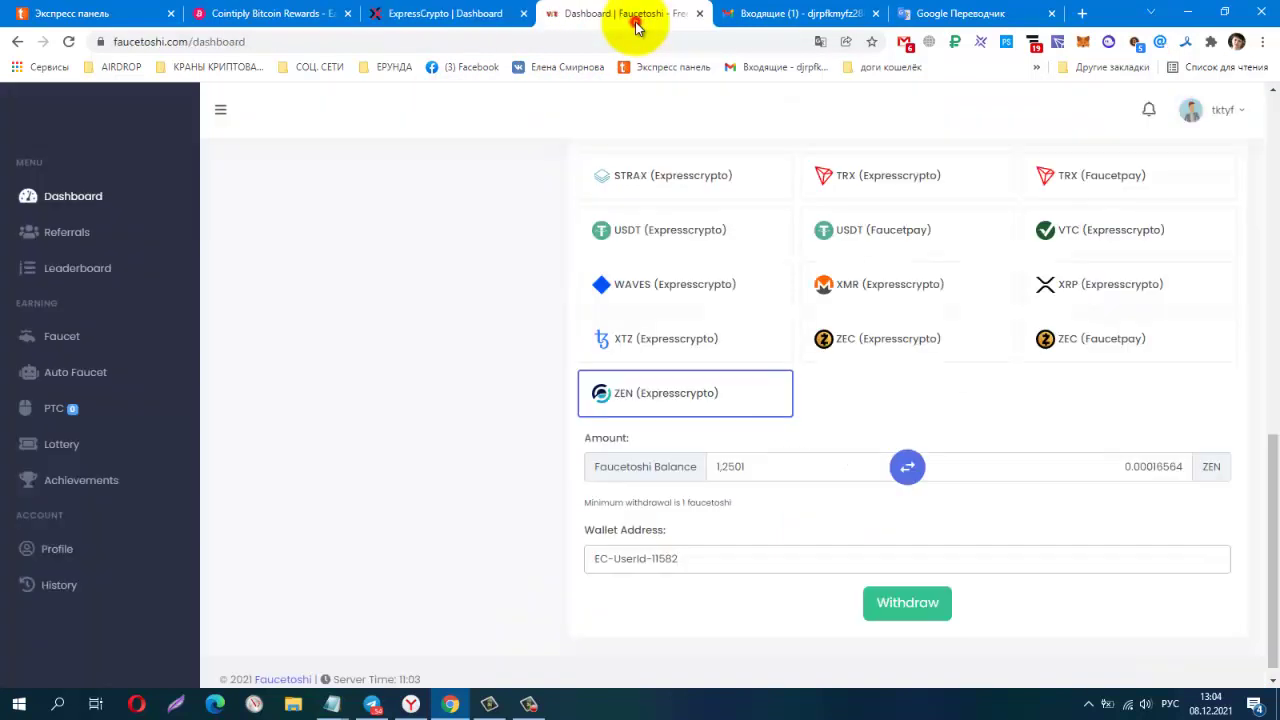
click(888, 604)
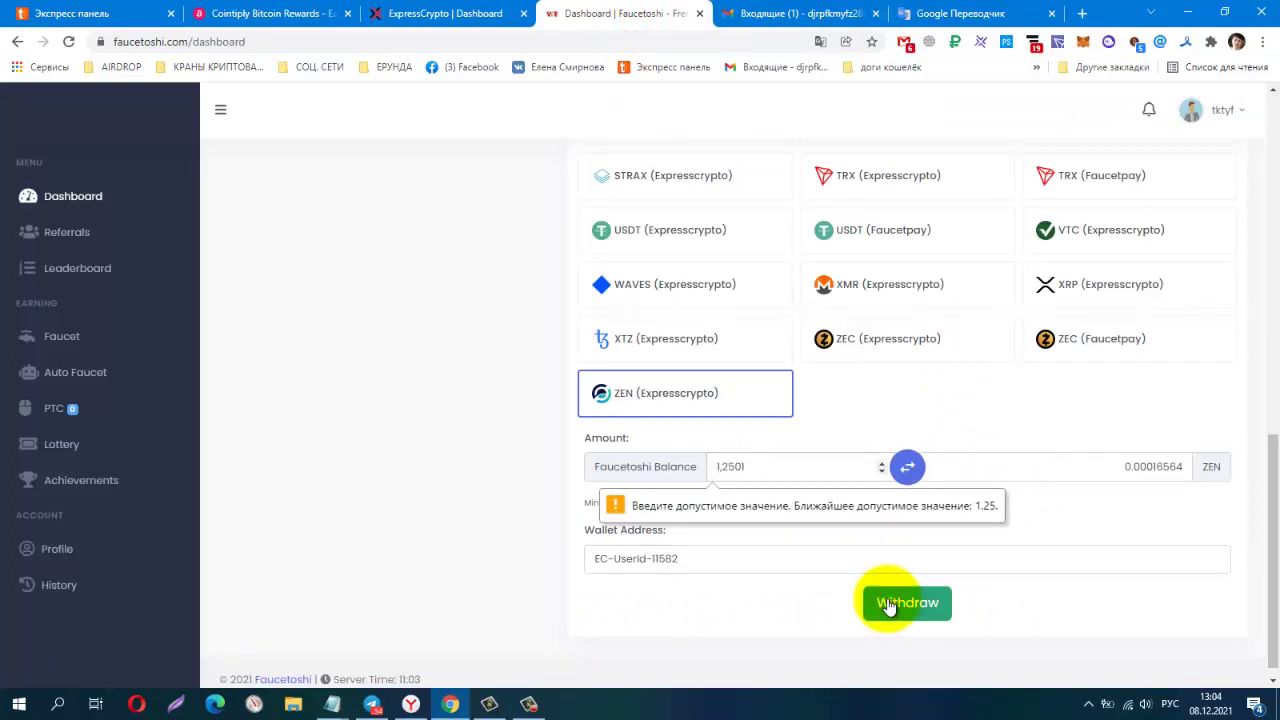
click(771, 466)
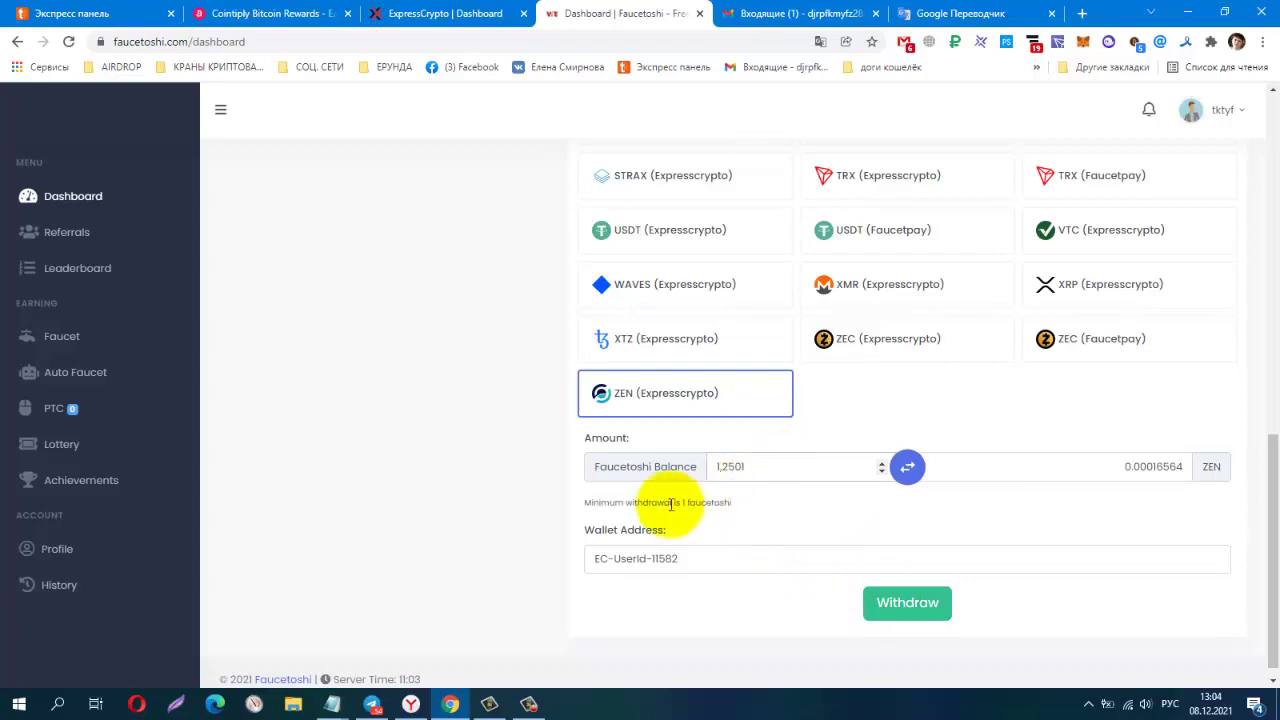
key(BackSpace)
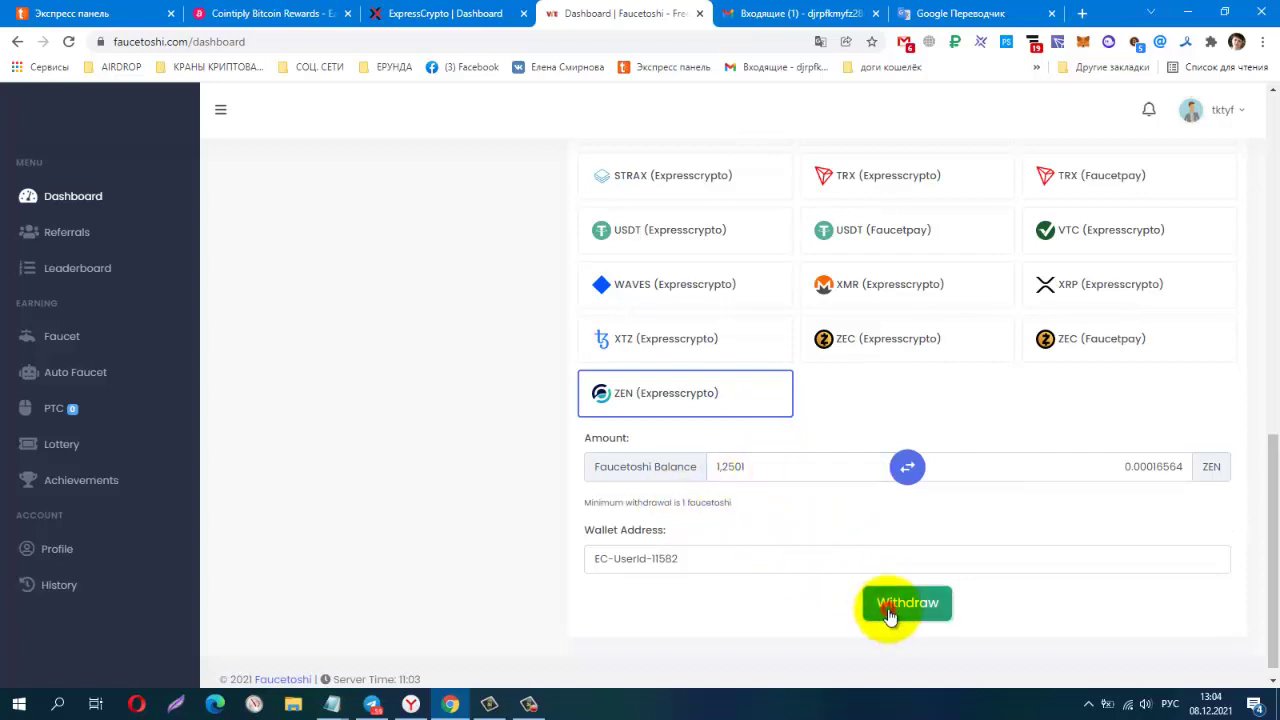
click(890, 612)
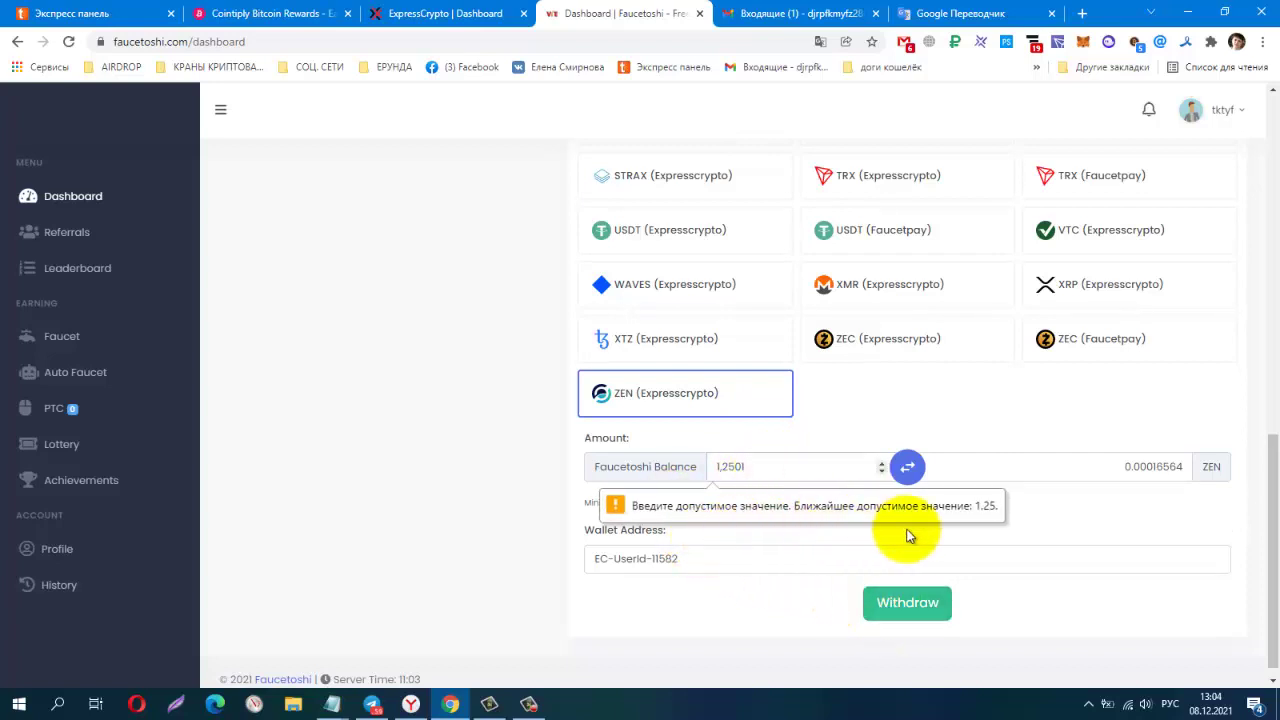
Shorten the withdrawal amount to 1.25 faucetoshis and try to submit the ZEN withdrawal again.
key(BackSpace)
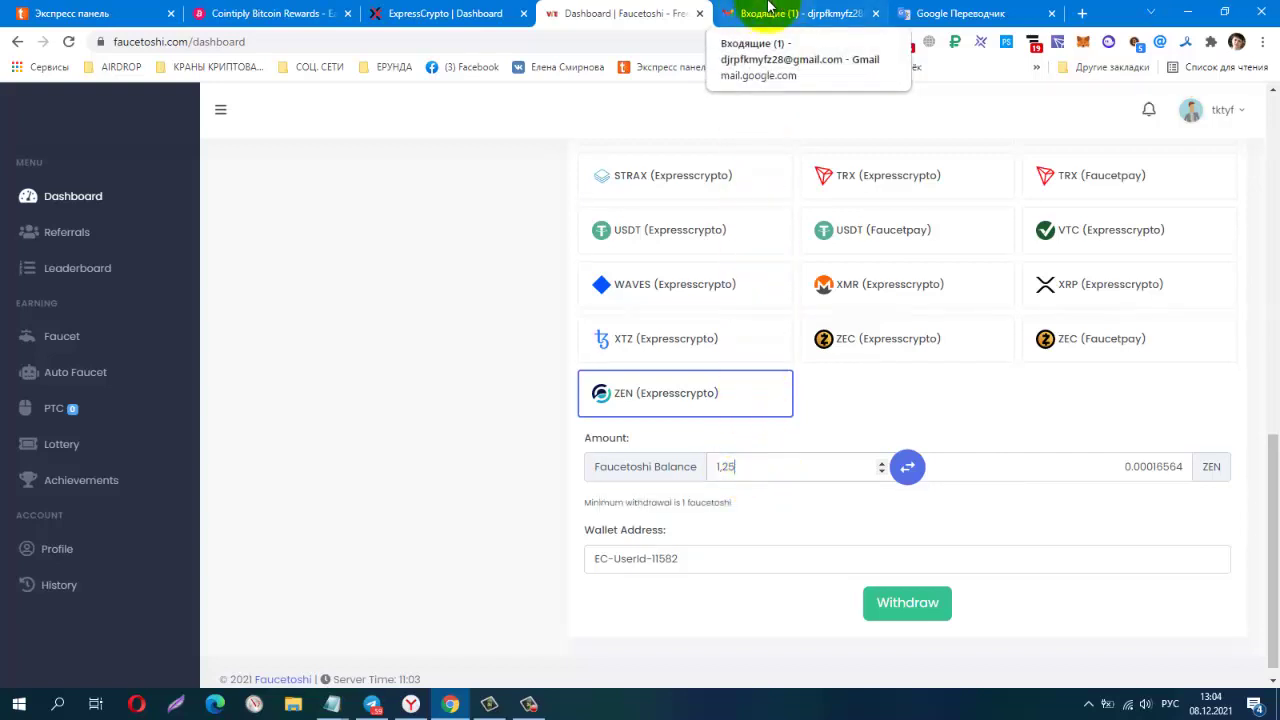
scroll(808, 409, up, 10)
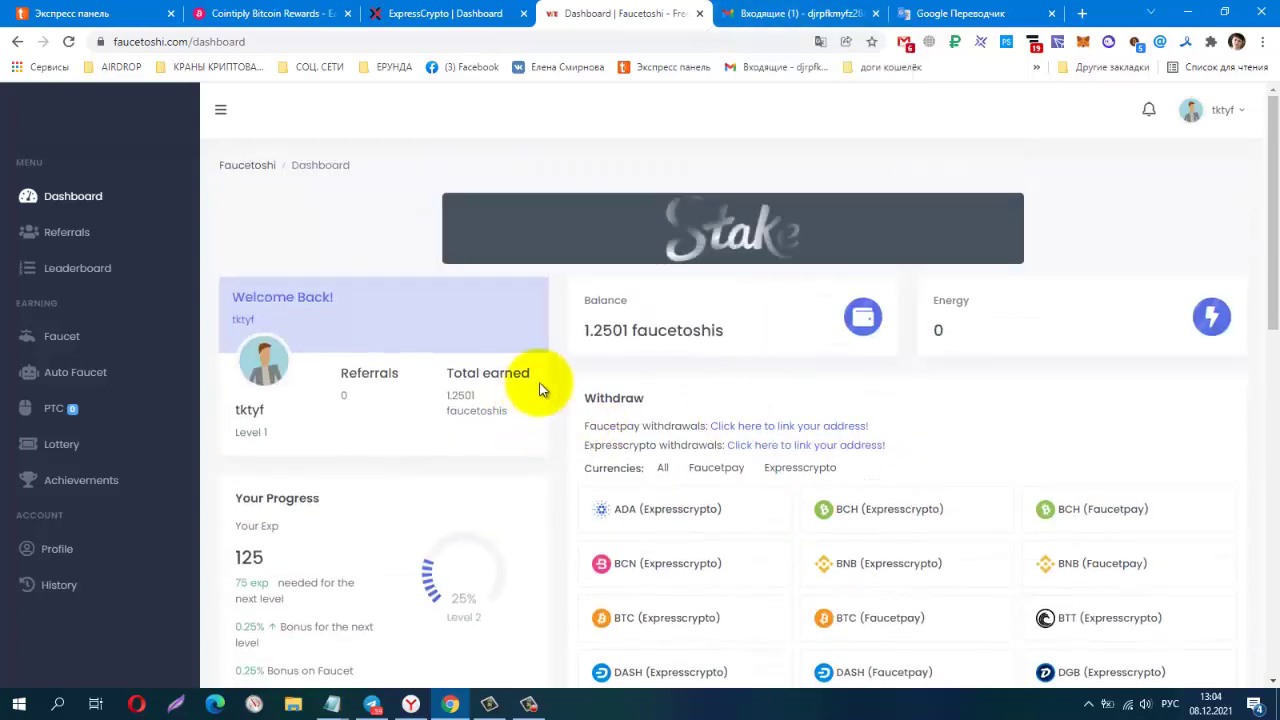
scroll(900, 388, down, 10)
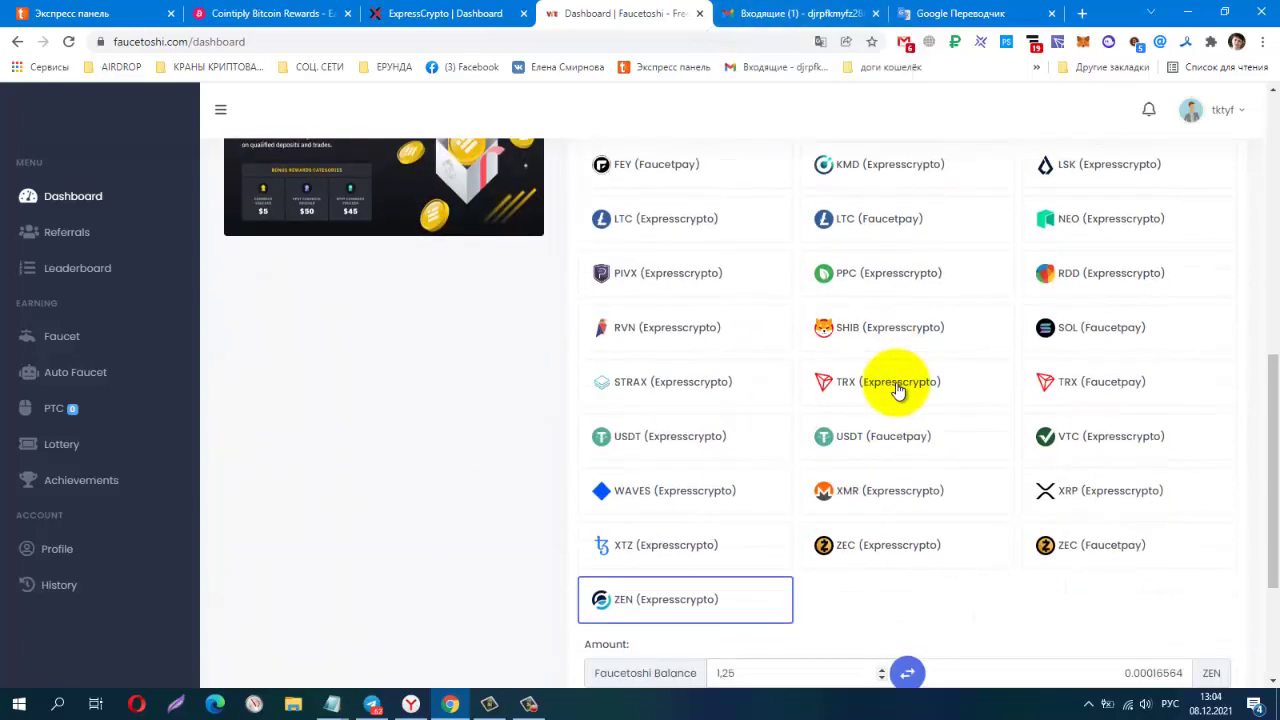
scroll(897, 390, down, 3)
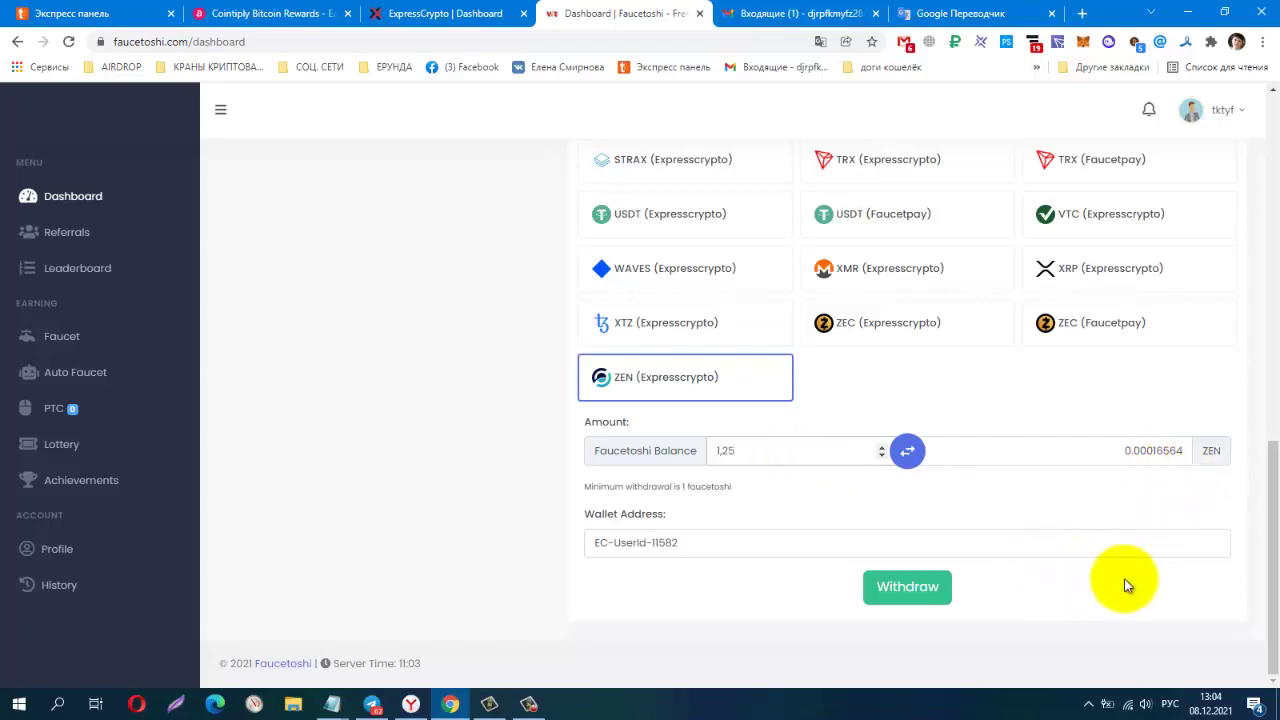
click(885, 597)
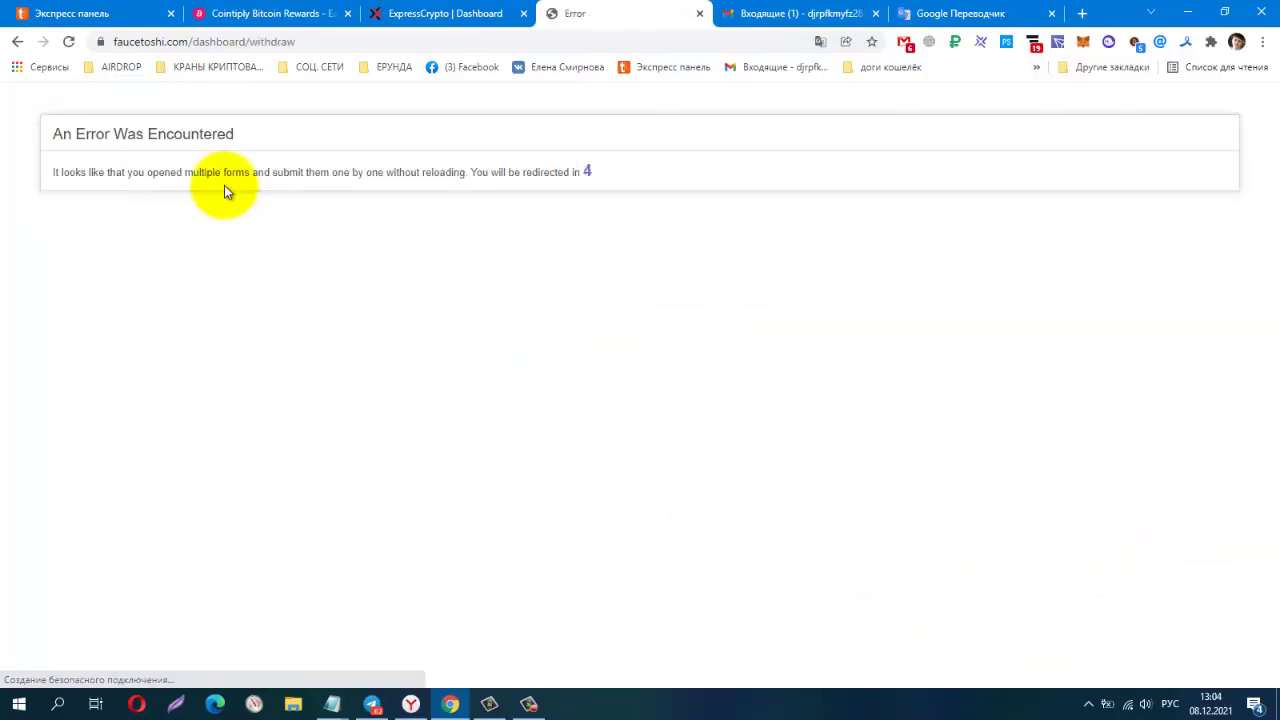
Reload the withdrawal error page and agree to resubmit the form.
right_click(46, 240)
click(75, 291)
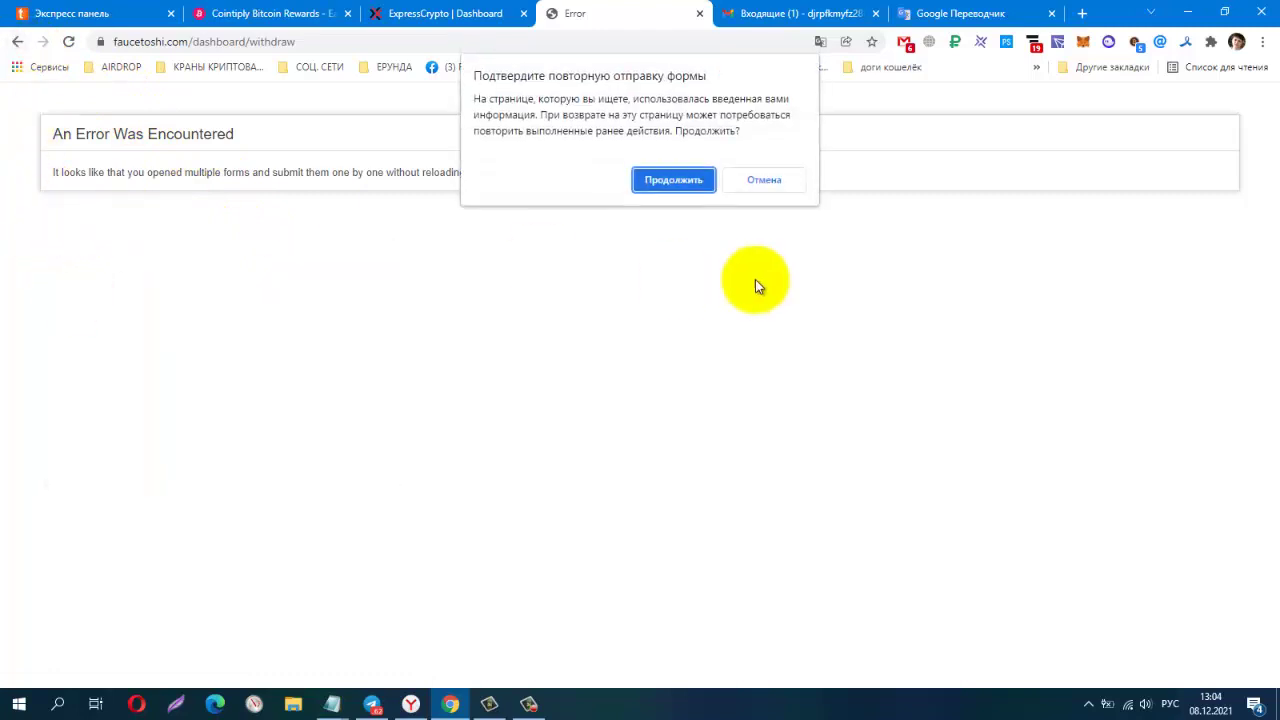
click(670, 180)
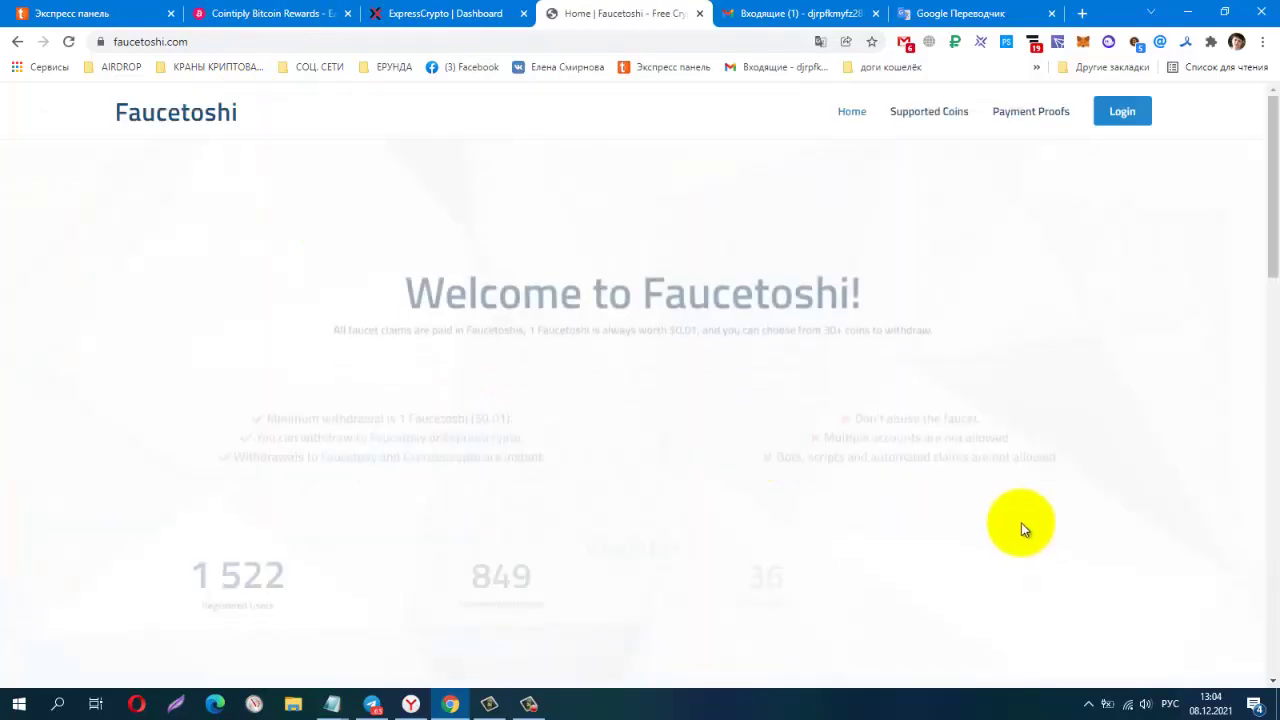
Log back in to Faucetoshi with the prefilled credentials, solving the hCaptcha by selecting the car photos.
click(1122, 116)
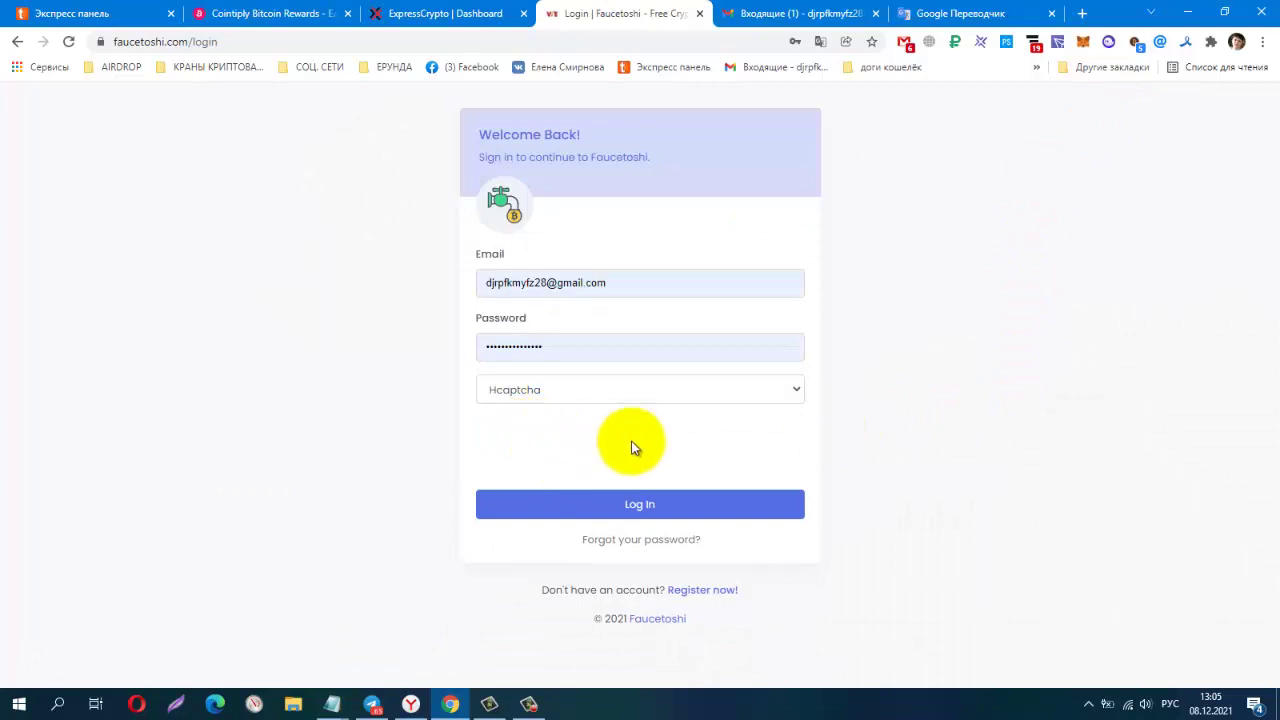
click(543, 450)
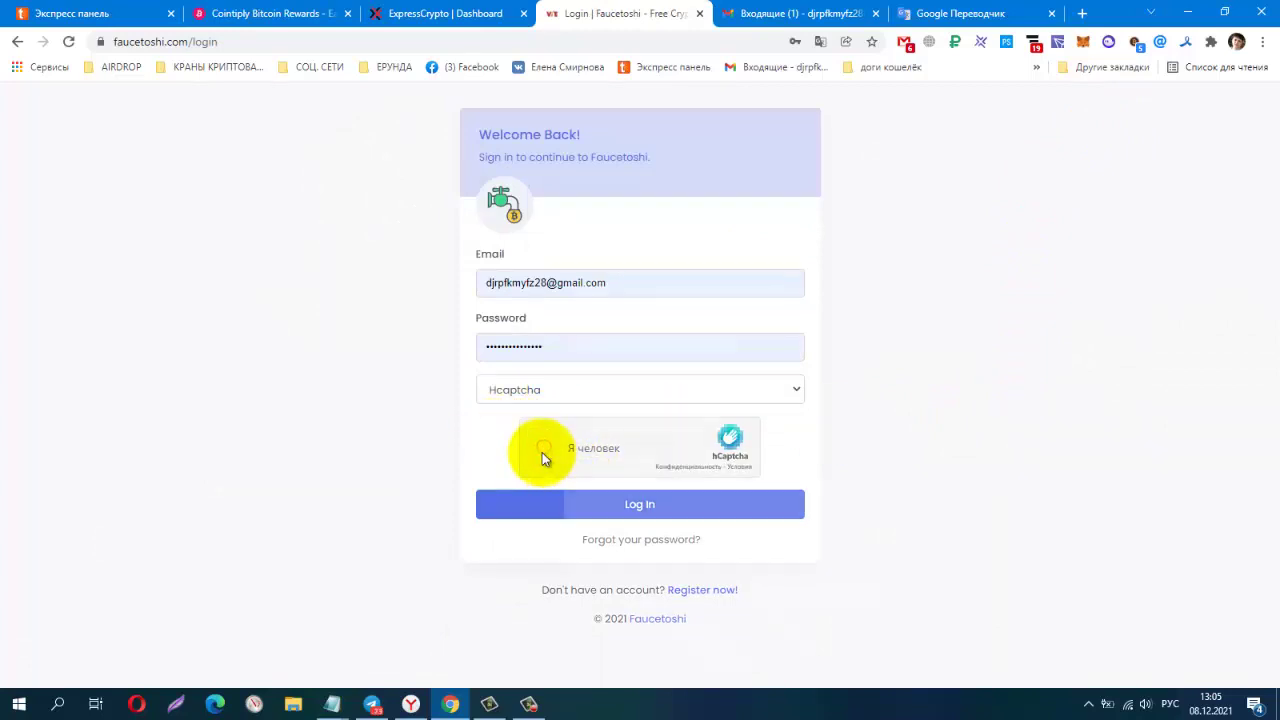
click(611, 480)
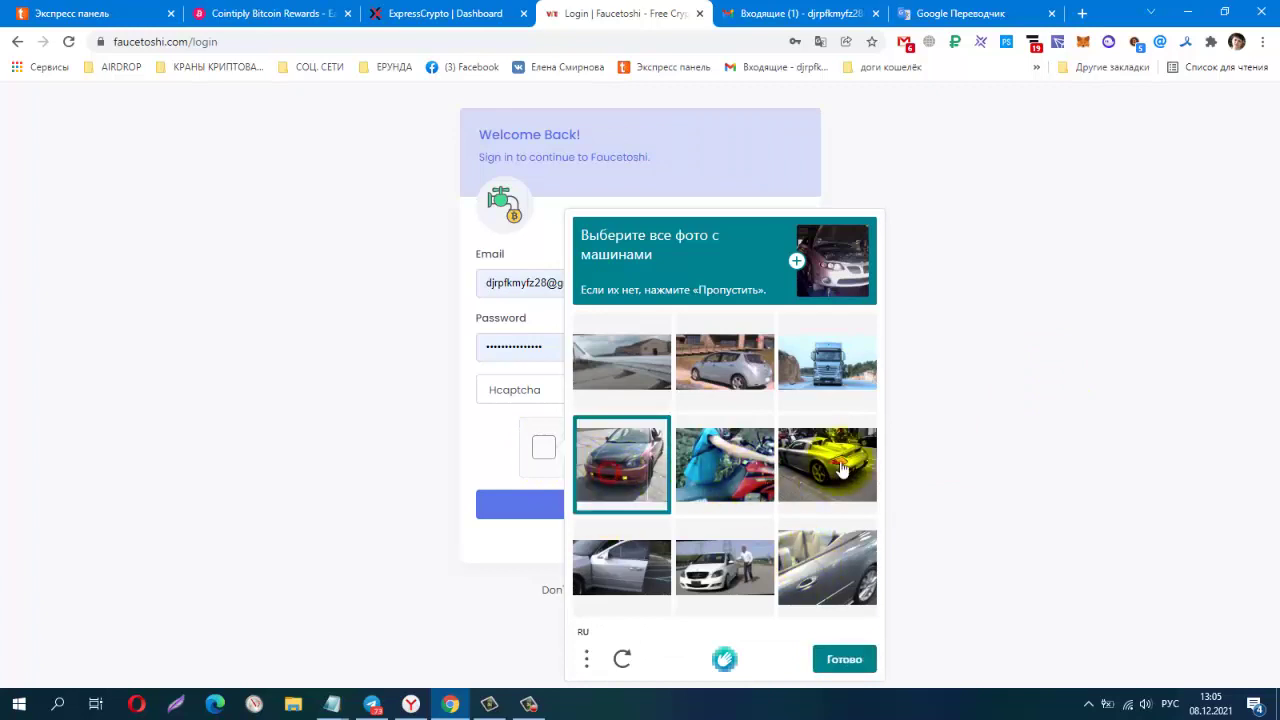
click(829, 458)
click(621, 567)
click(707, 595)
click(823, 659)
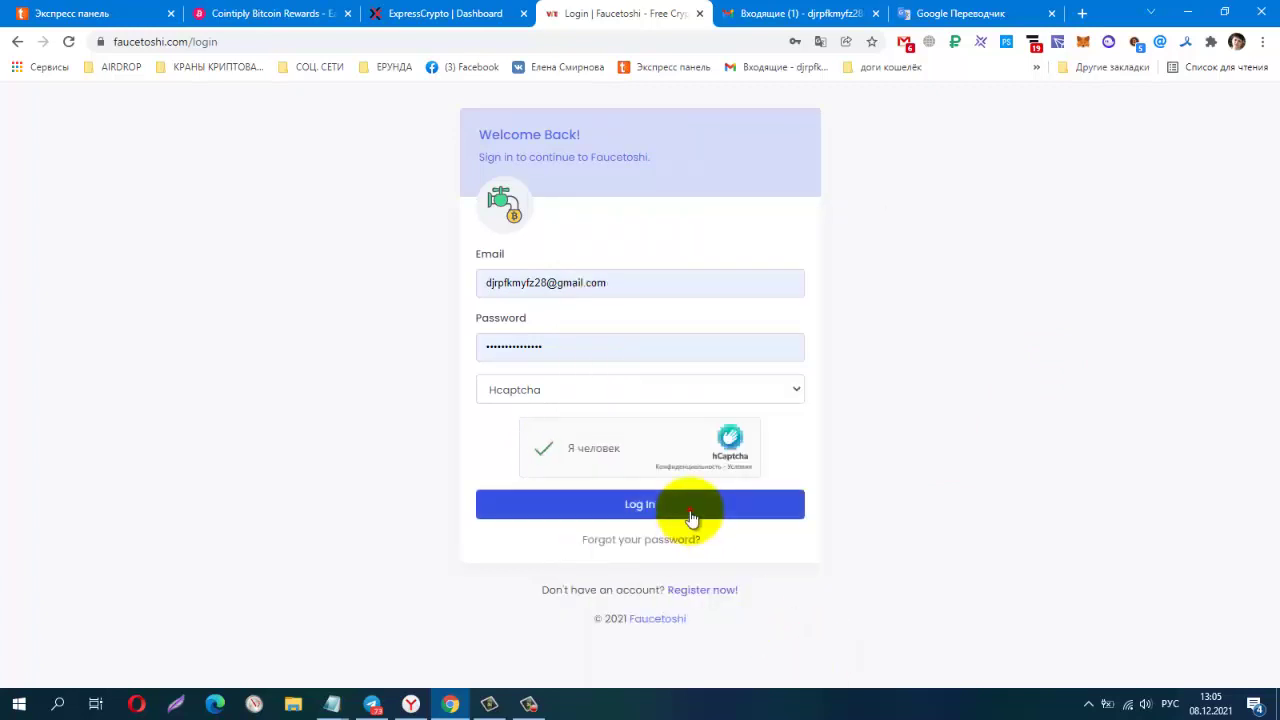
click(690, 515)
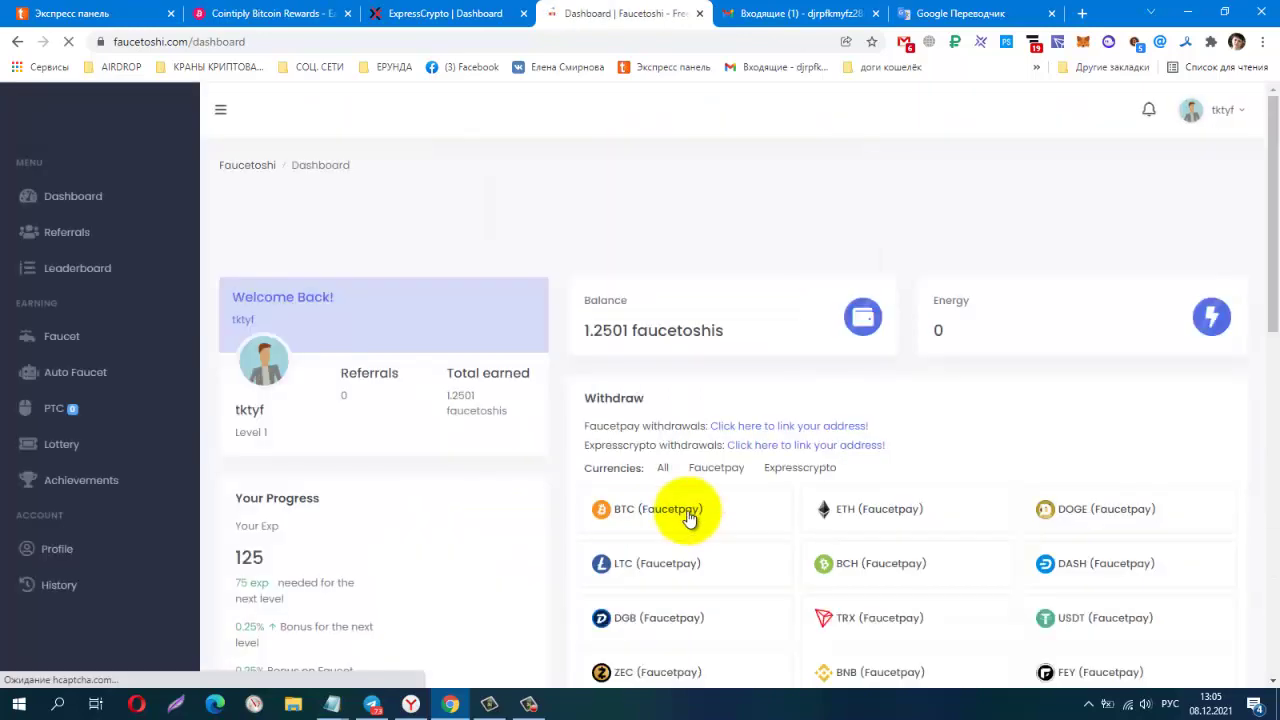
Choose ZEN (Expresscrypto) for the withdrawal and paste the ExpressCrypto unique ID as the wallet address.
scroll(818, 405, down, 5)
scroll(812, 415, down, 3)
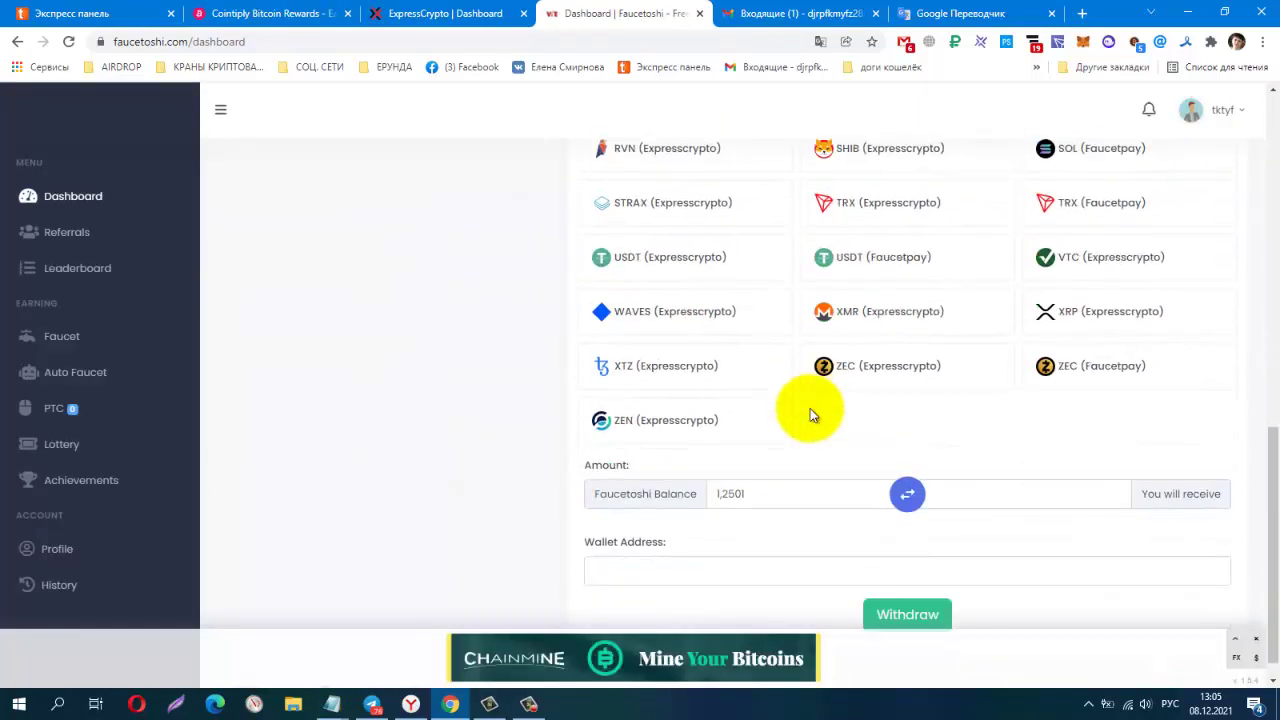
click(650, 393)
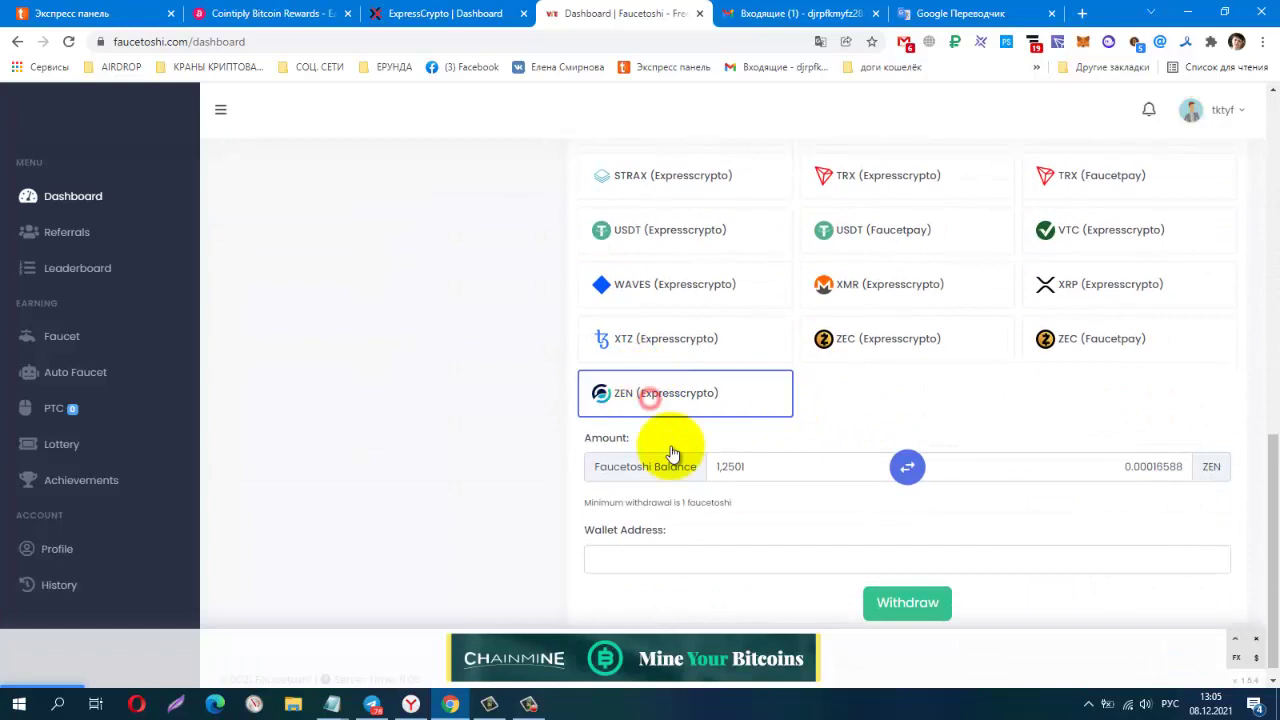
right_click(677, 555)
click(718, 426)
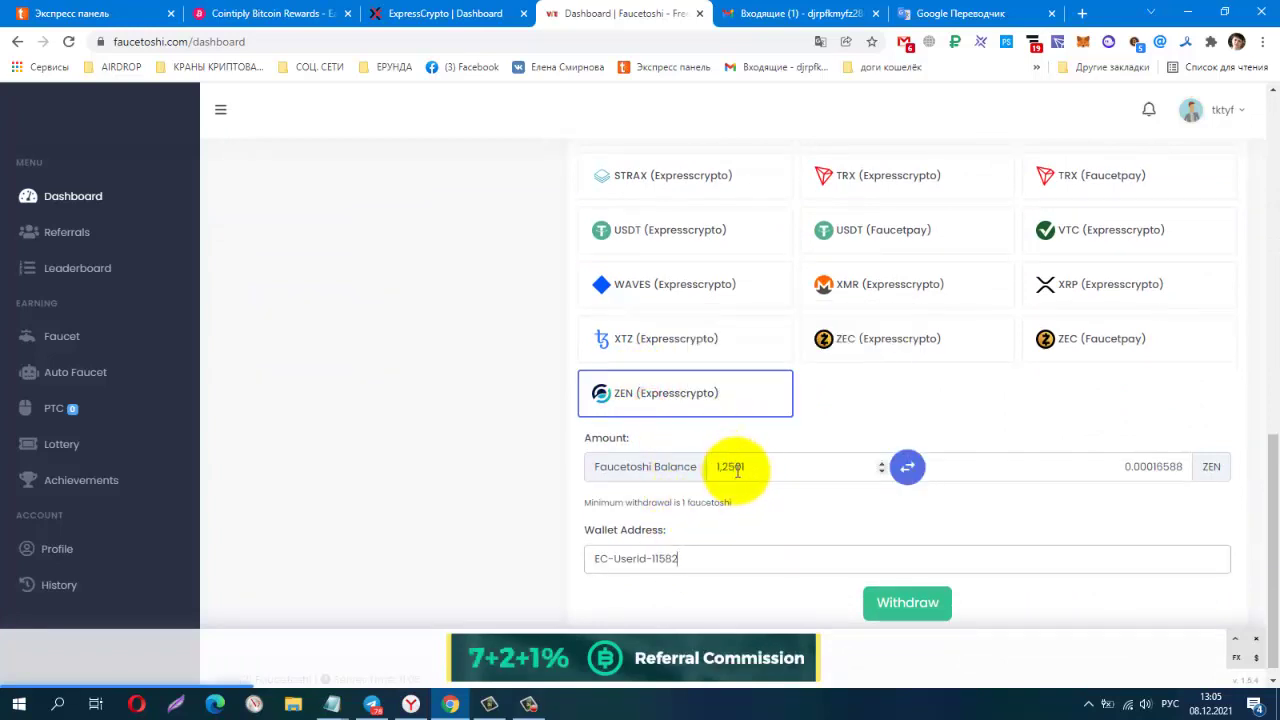
Withdraw 1.25 faucetoshis as ZEN, dismiss the confirmation message and check the remaining balance.
drag(736, 467, 777, 408)
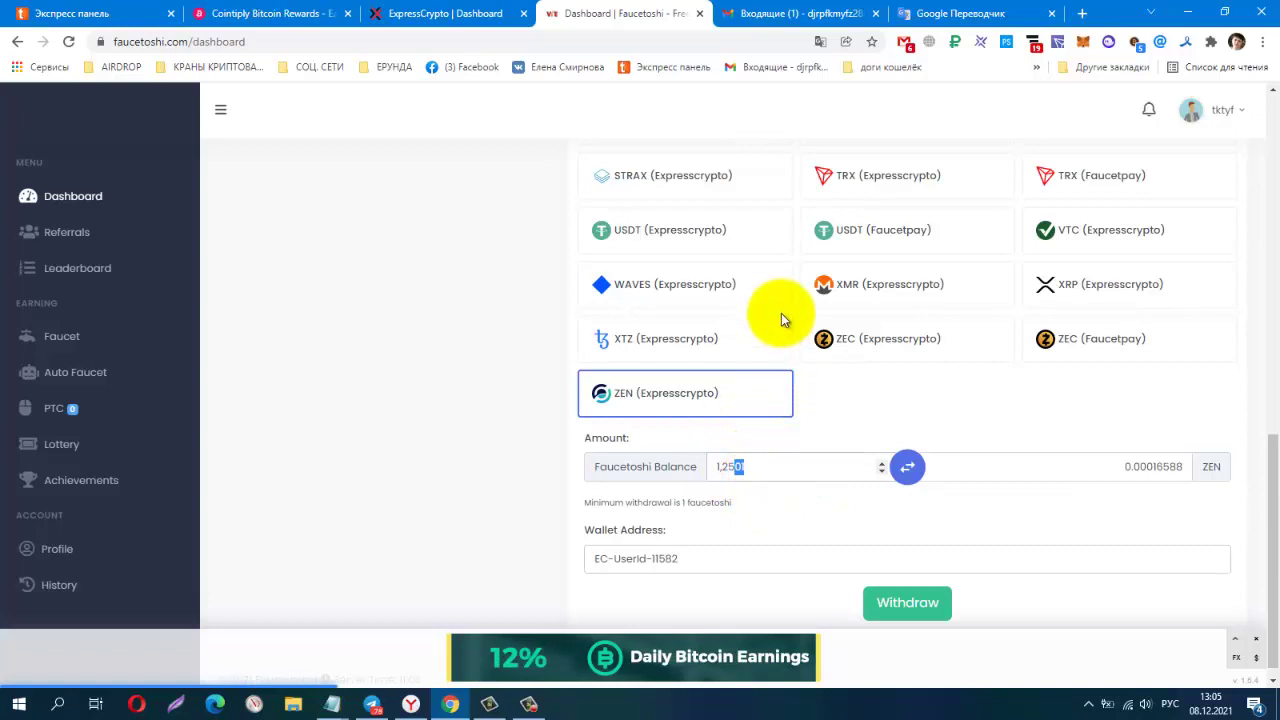
key(BackSpace)
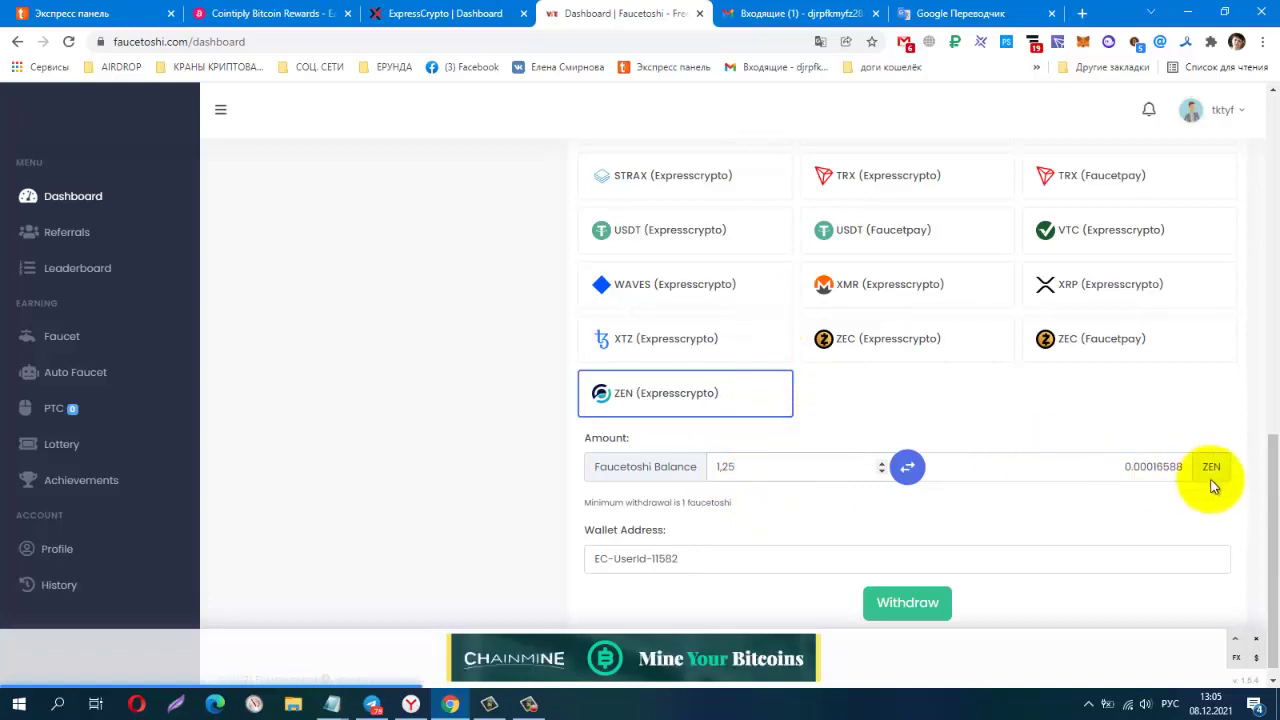
scroll(1140, 510, down, 1)
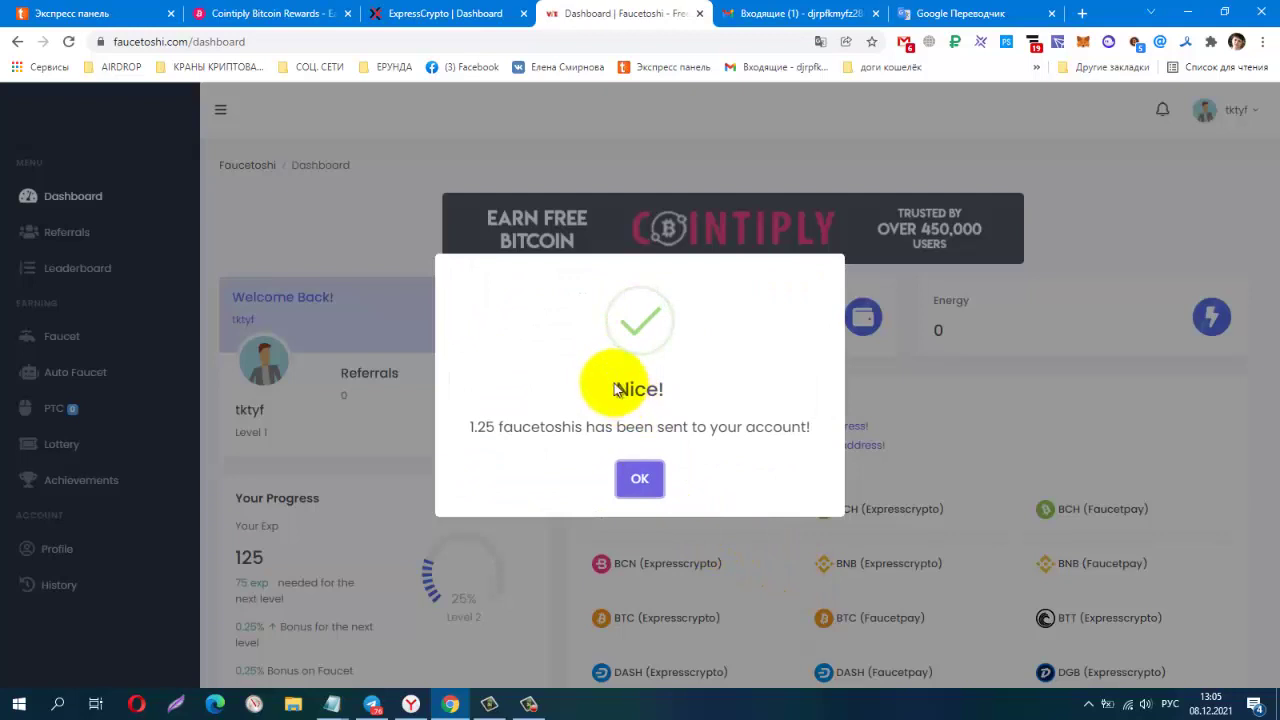
drag(617, 388, 700, 391)
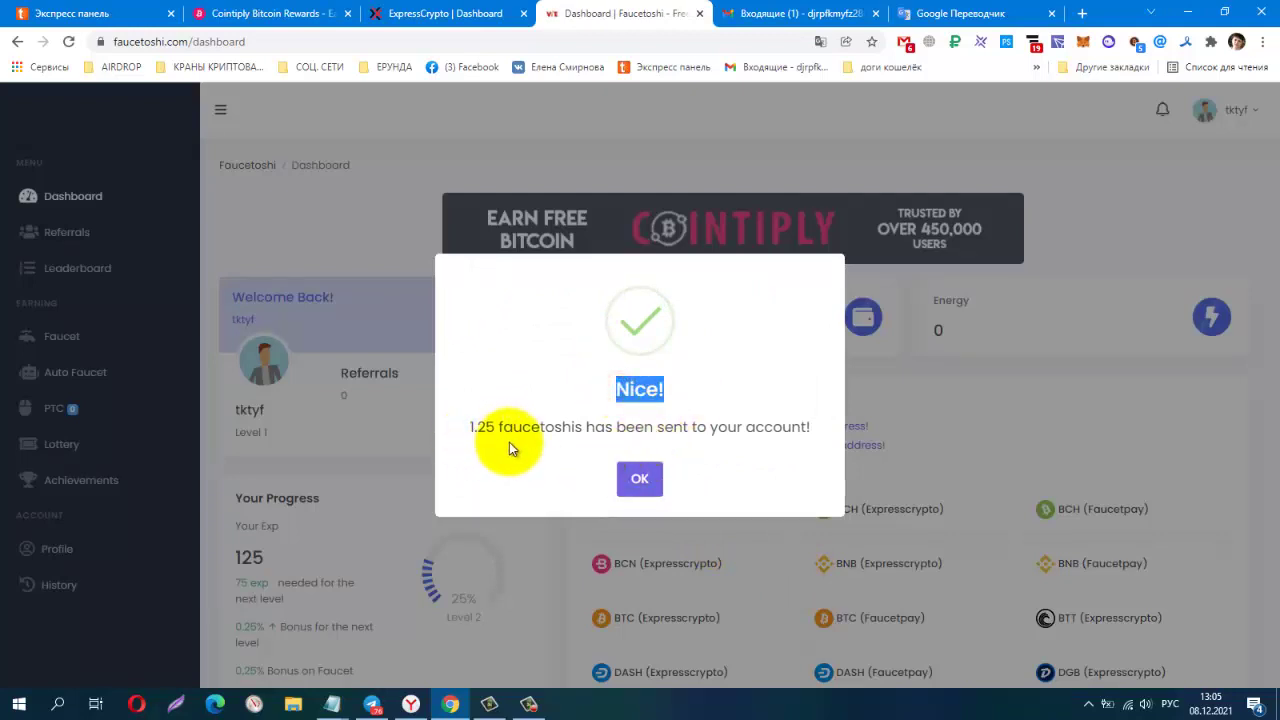
click(647, 484)
scroll(998, 410, down, 8)
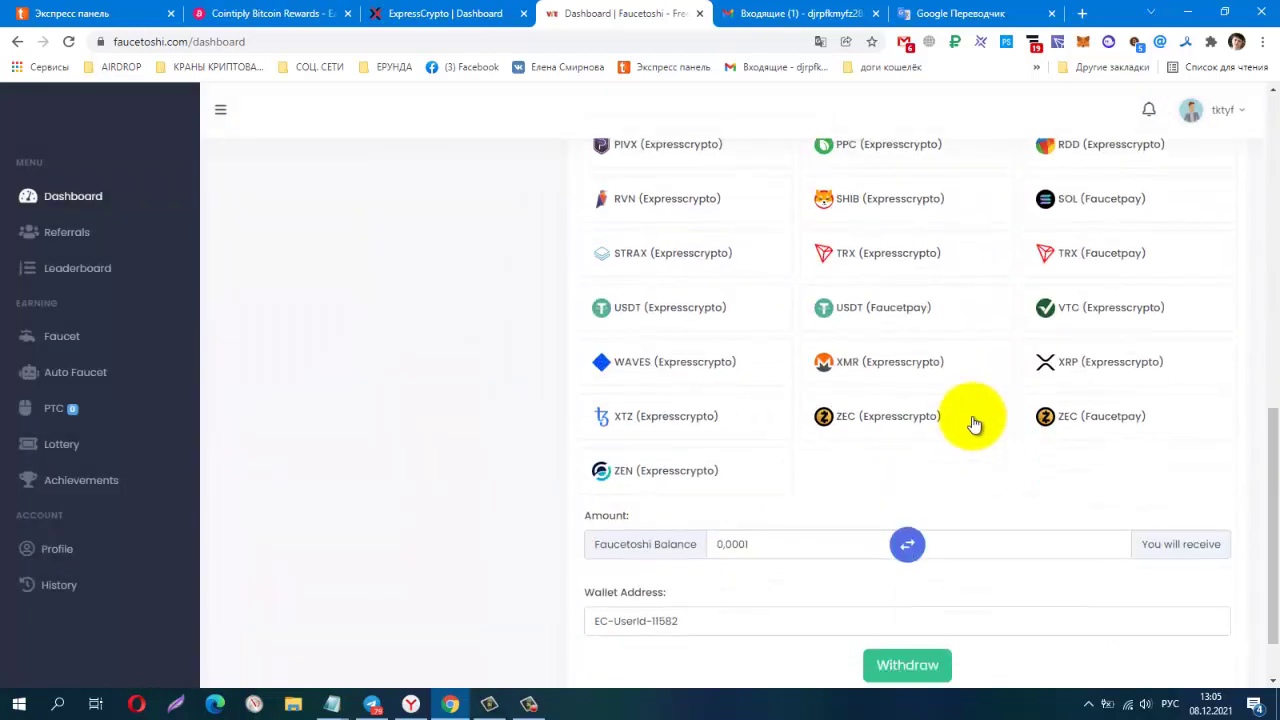
scroll(973, 424, up, 10)
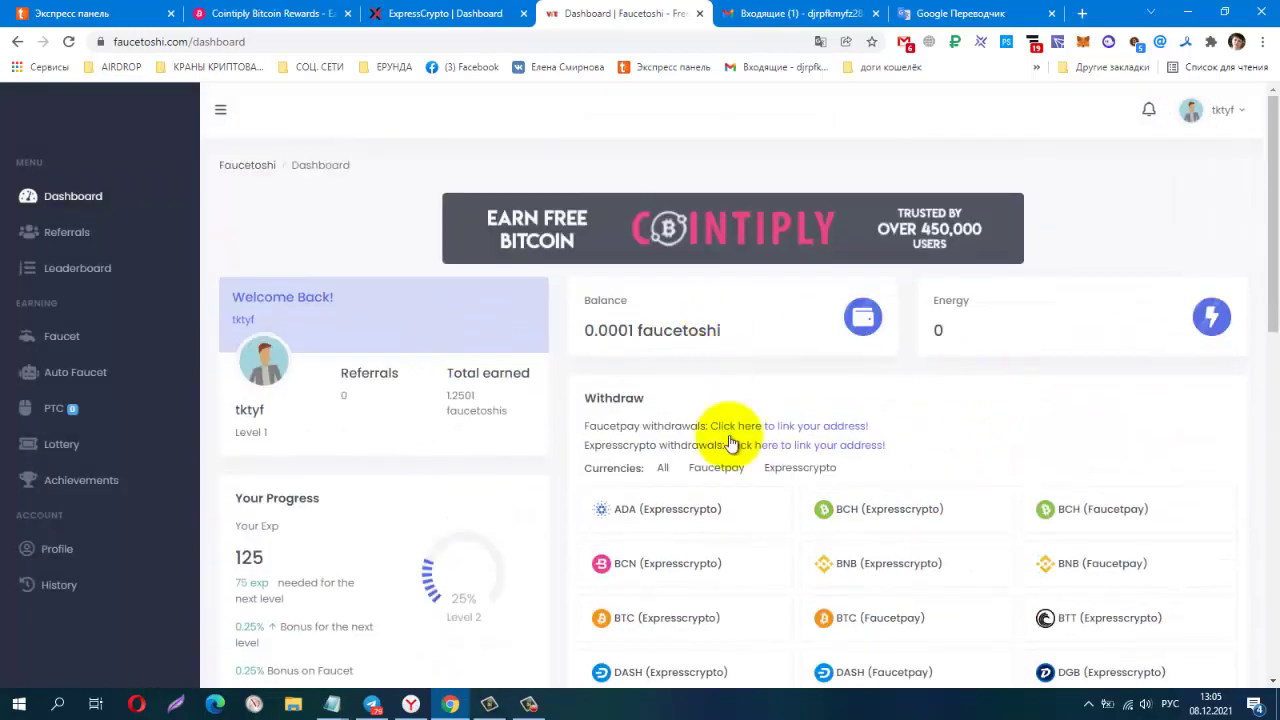
Switch to ExpressCrypto, reload the dashboard and examine the Faucetoshi payment's source, amount and date in the earning history.
click(432, 17)
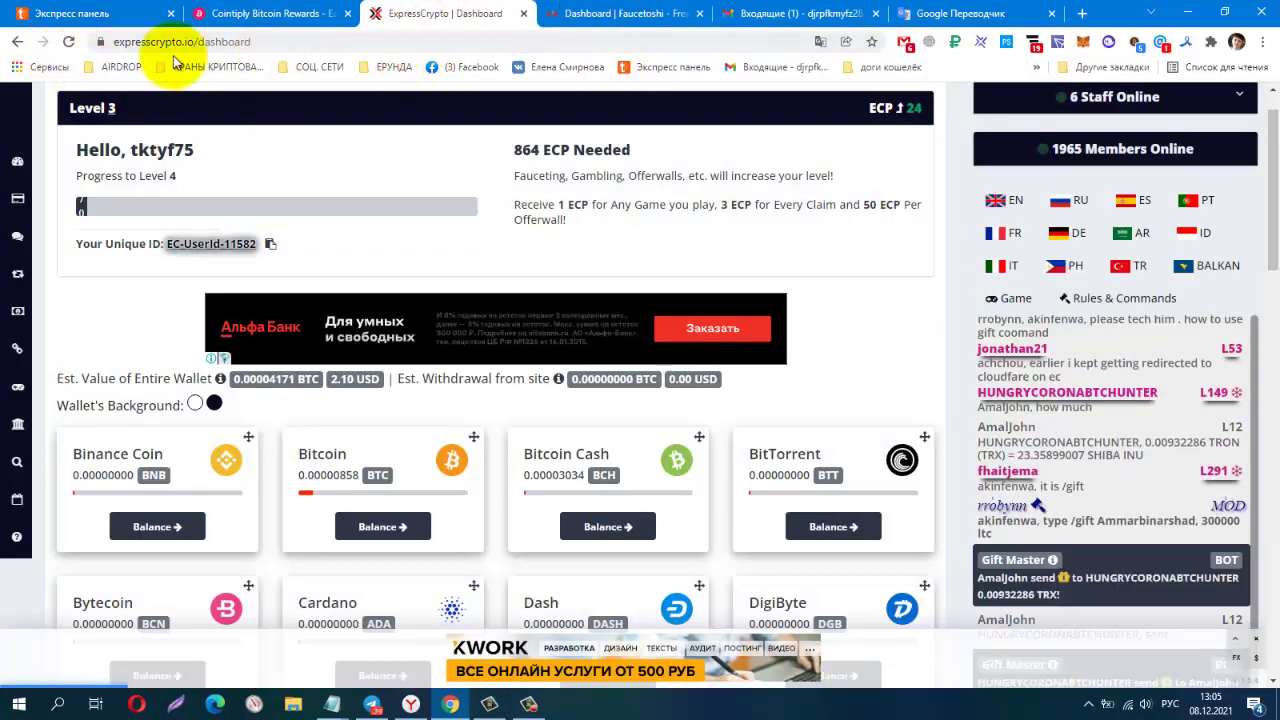
click(69, 42)
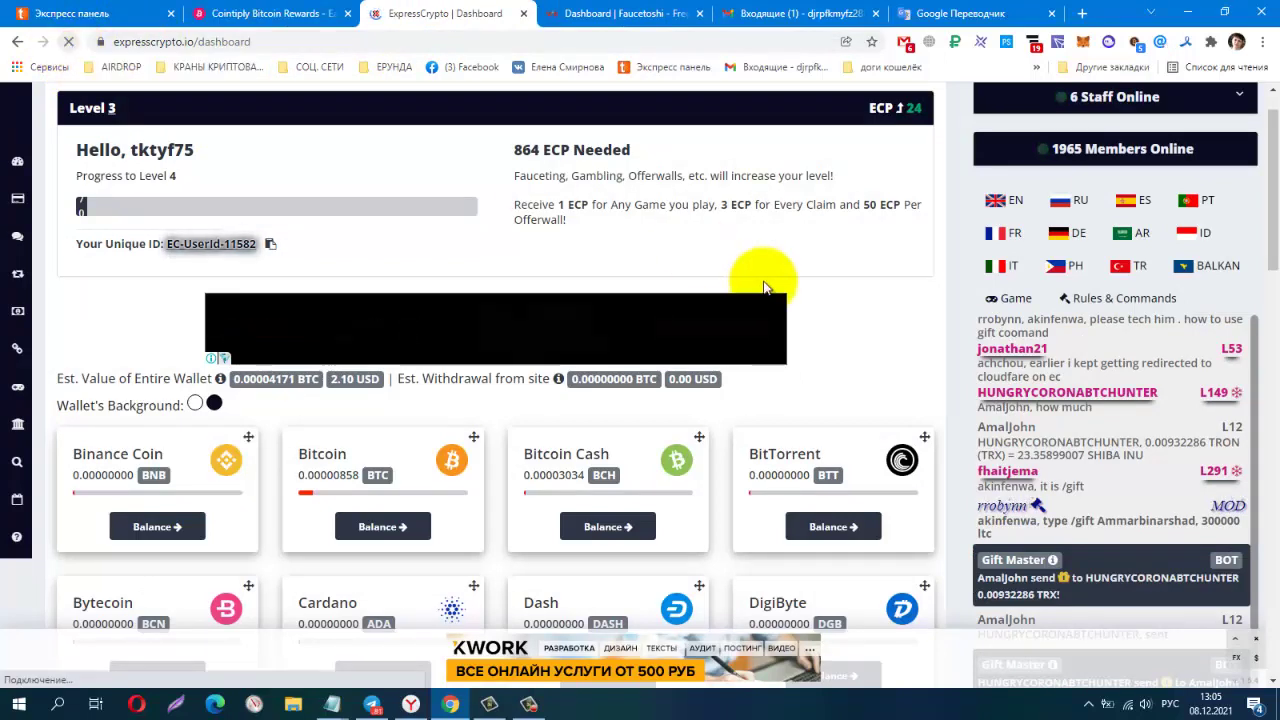
scroll(670, 390, down, 3)
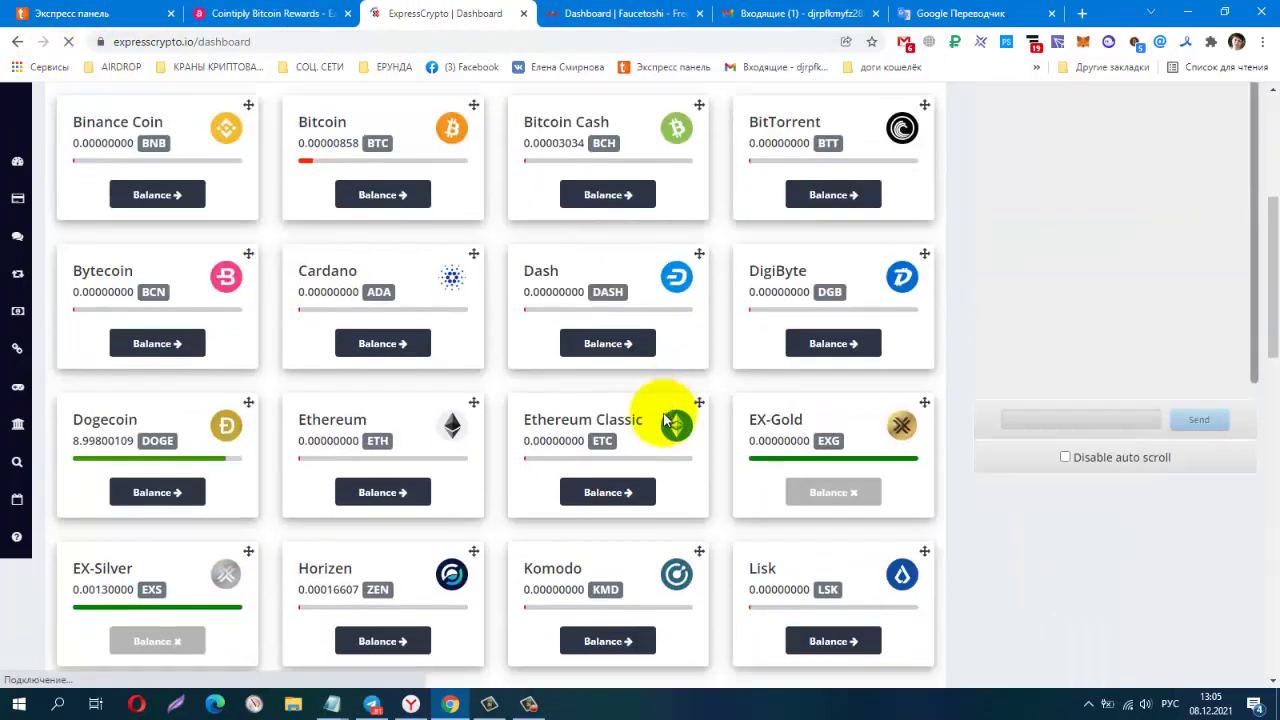
scroll(664, 420, down, 10)
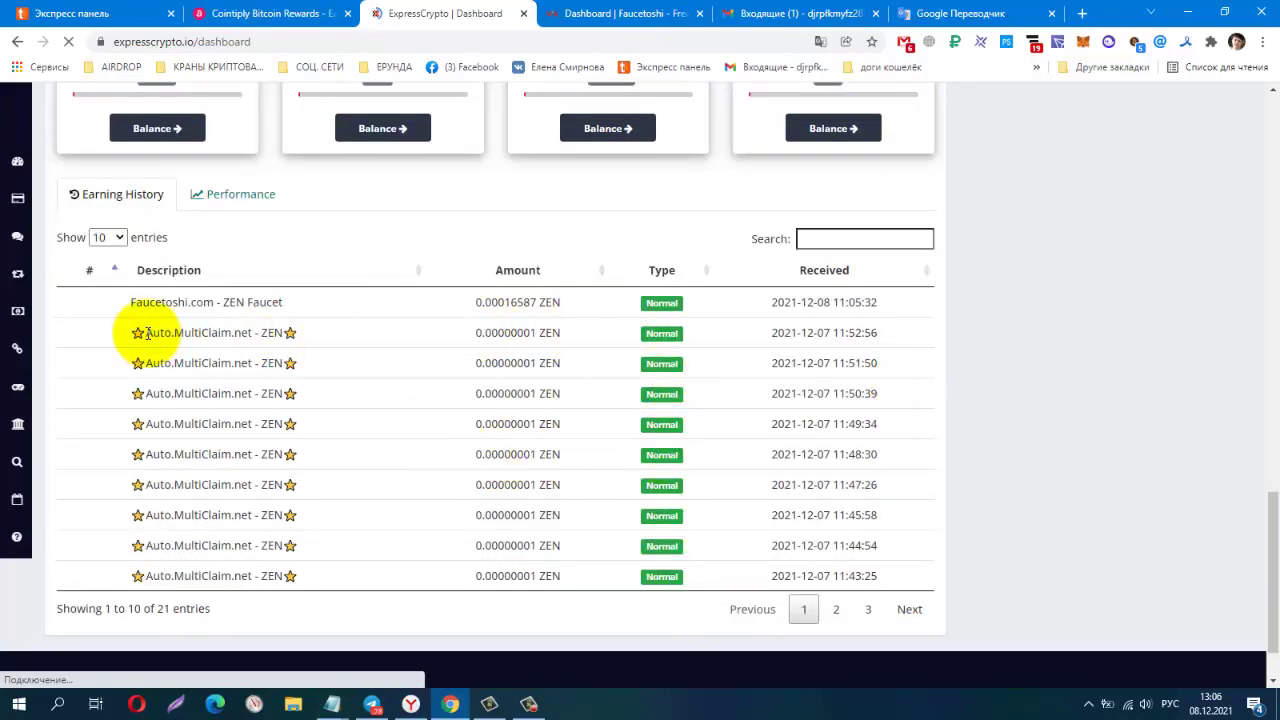
drag(145, 333, 296, 330)
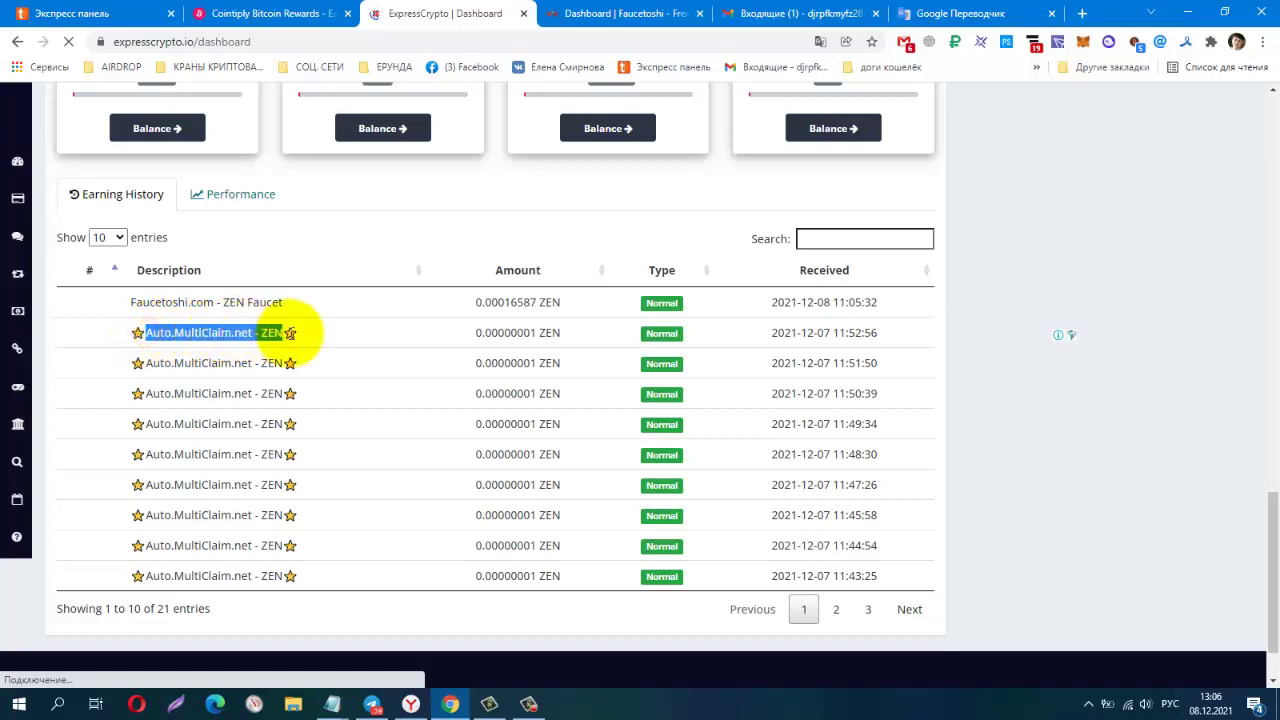
click(99, 335)
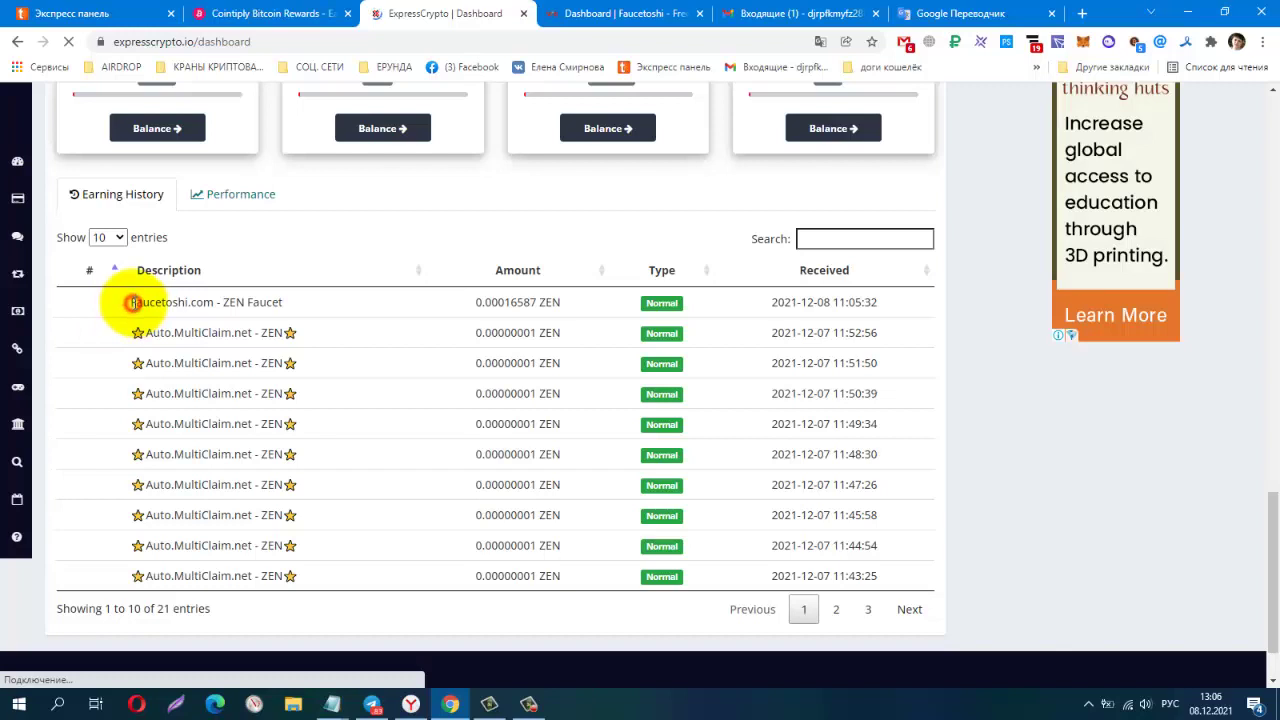
drag(132, 302, 196, 304)
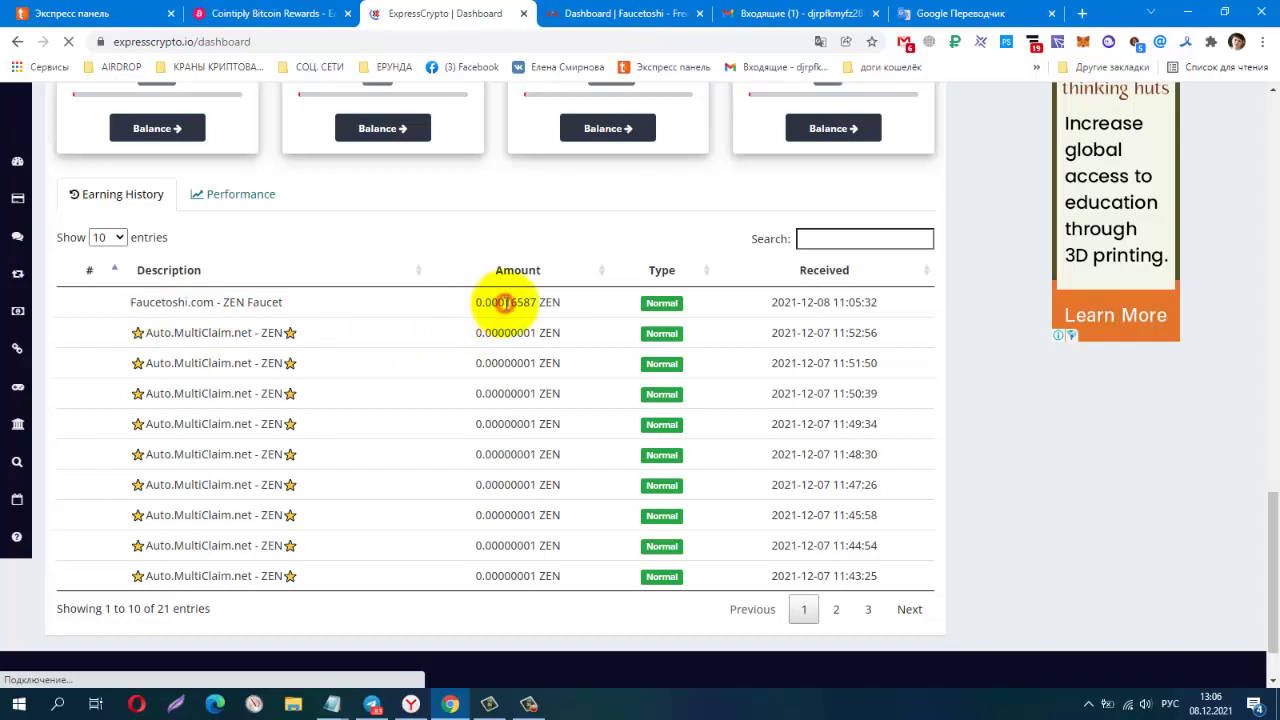
drag(505, 302, 556, 304)
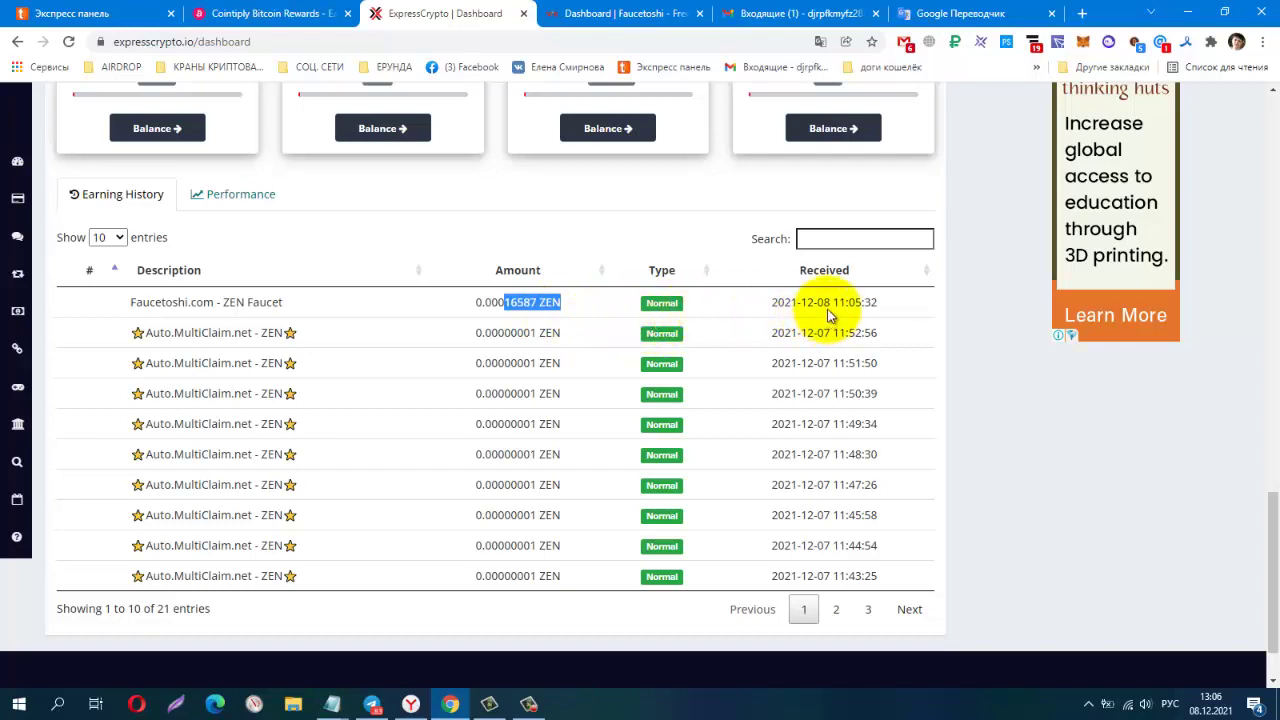
drag(818, 303, 772, 302)
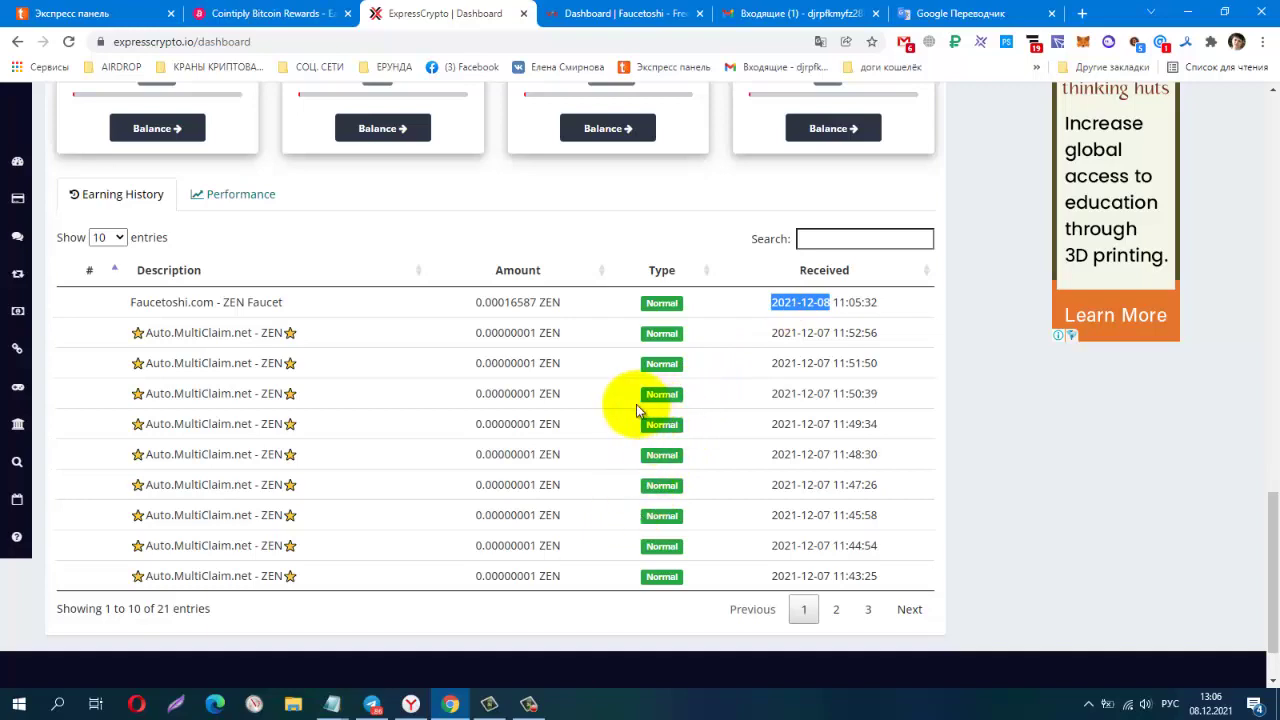
scroll(629, 414, up, 3)
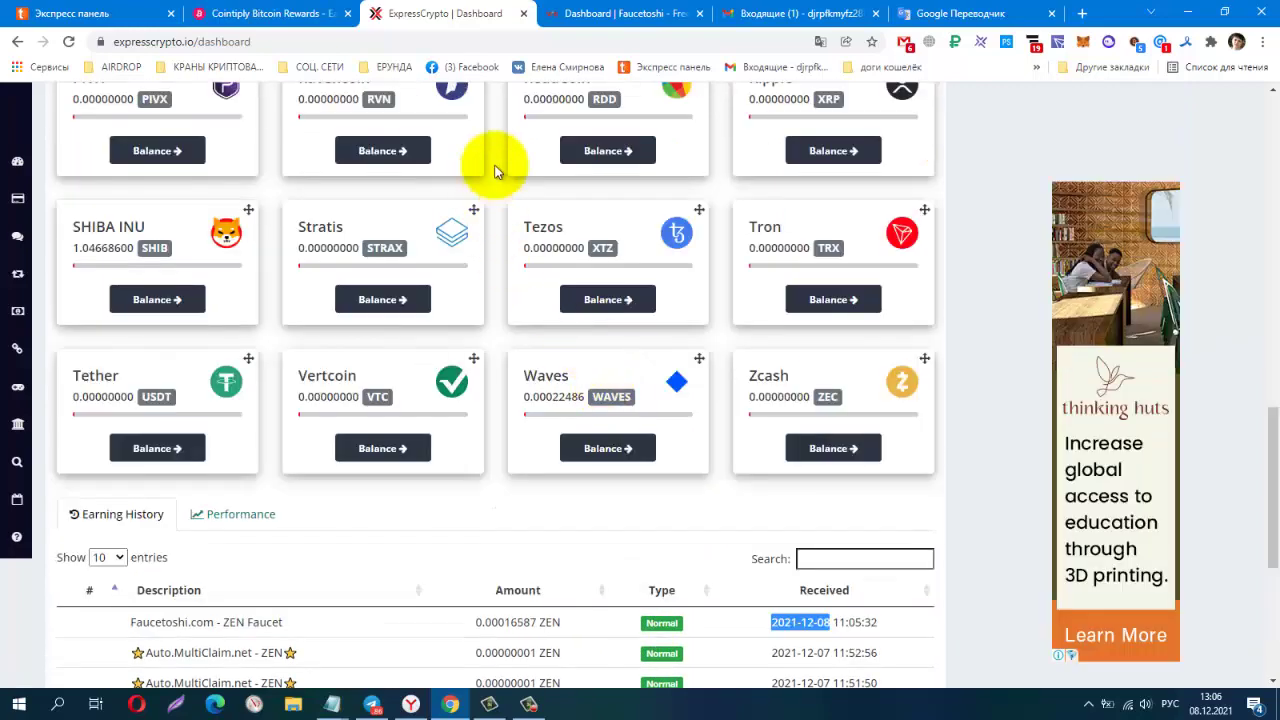
Back on Faucetoshi, look through the withdrawal currencies and choose DOGE (Faucetpay).
click(583, 12)
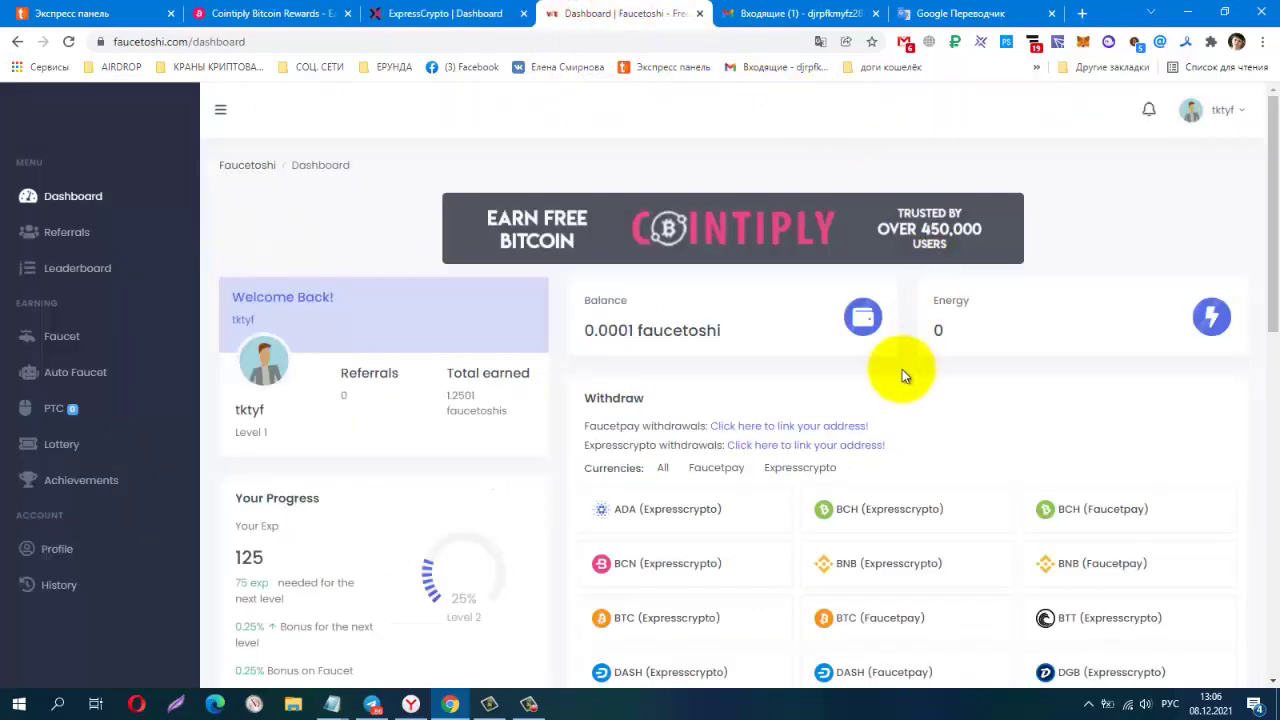
scroll(881, 383, down, 5)
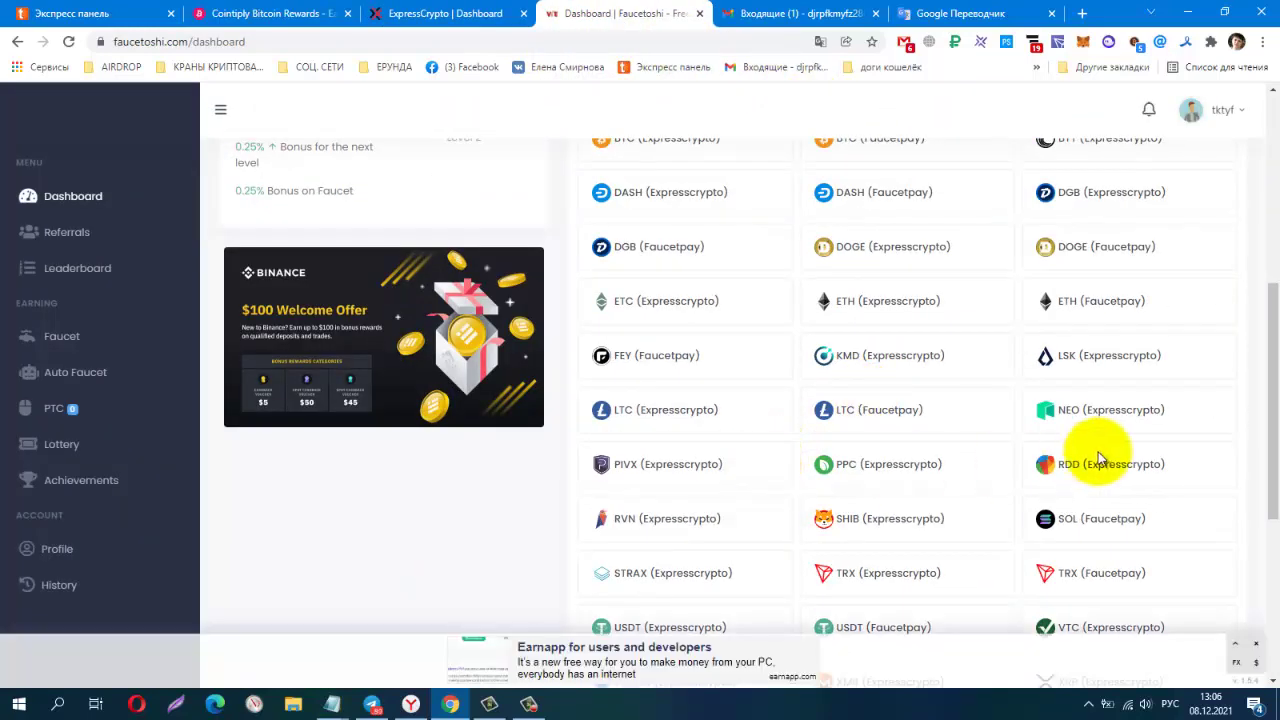
scroll(1262, 464, up, 1)
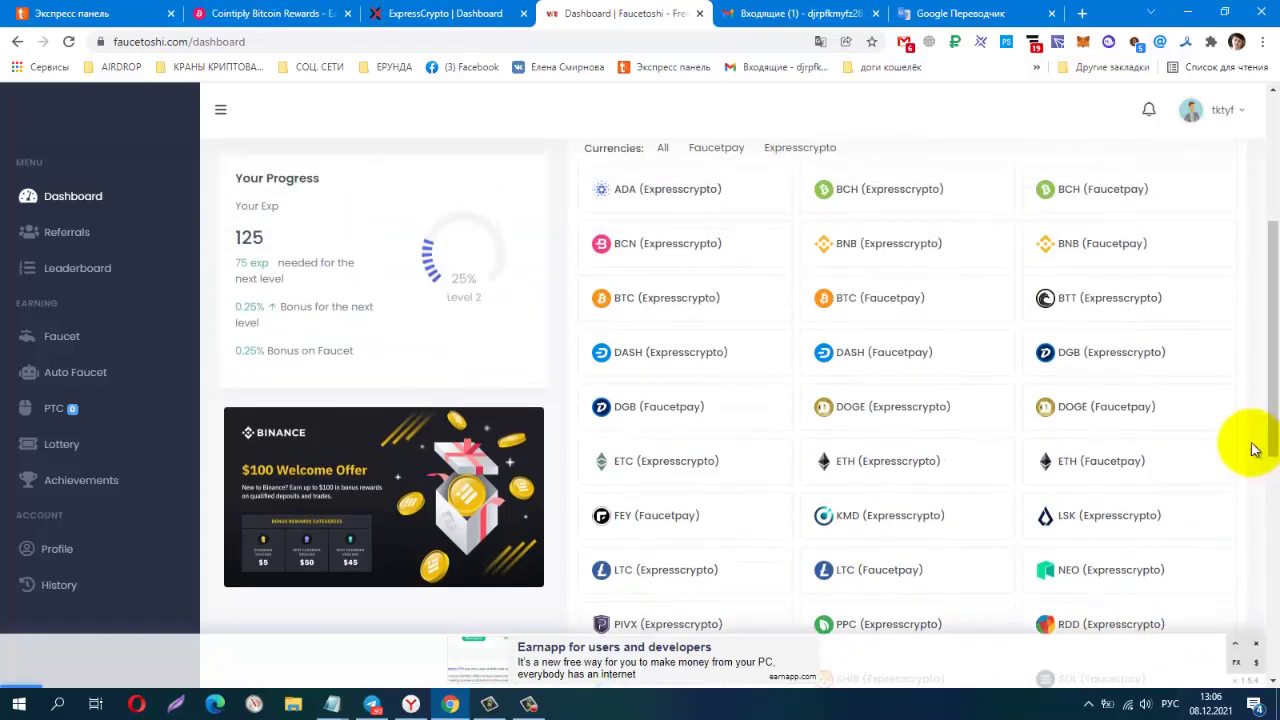
click(1104, 420)
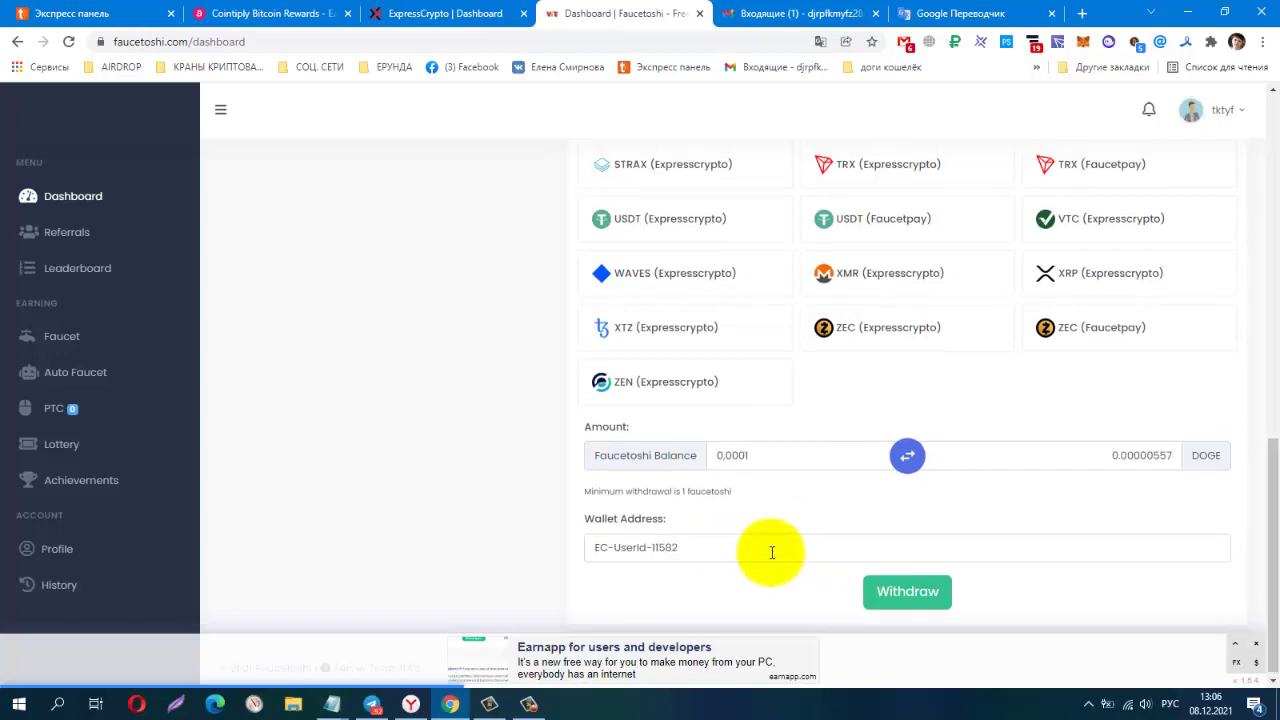
Try BTC (Expresscrypto) as the withdrawal currency, replace it with DASH (Faucetpay), and review the amount and wallet address fields.
scroll(785, 520, up, 6)
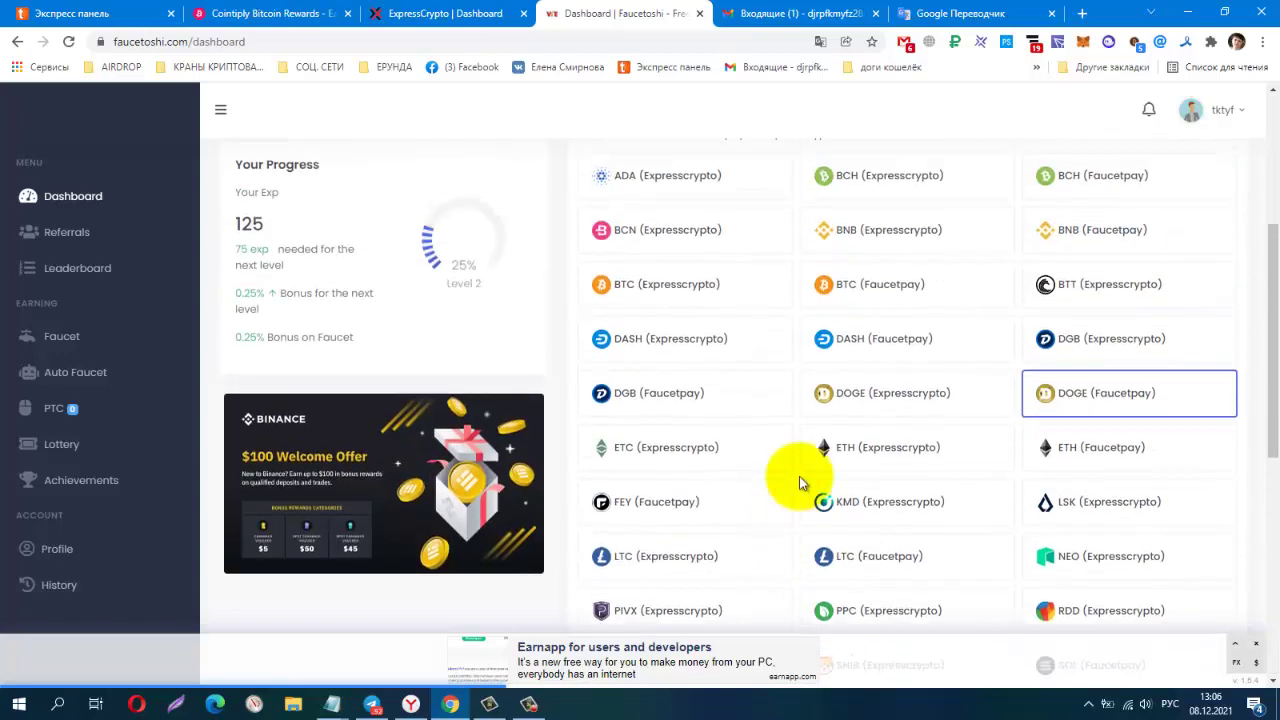
click(697, 292)
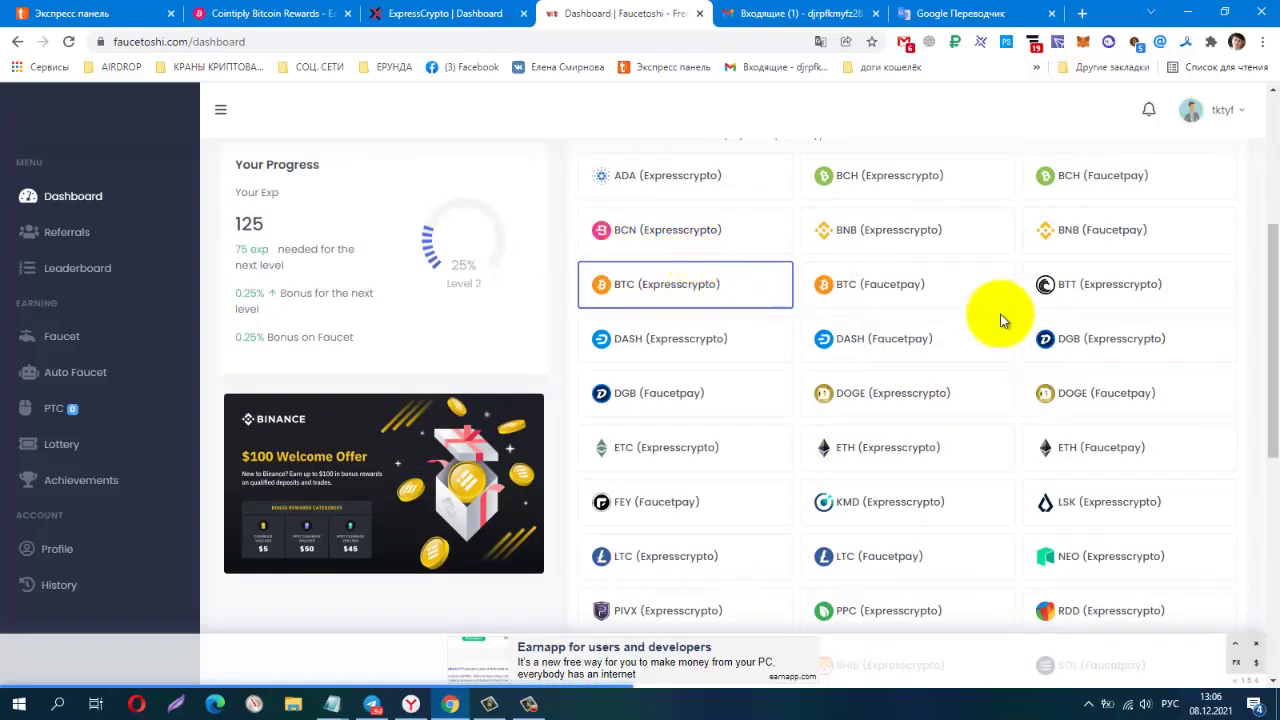
click(886, 340)
scroll(884, 349, down, 1)
scroll(882, 349, down, 5)
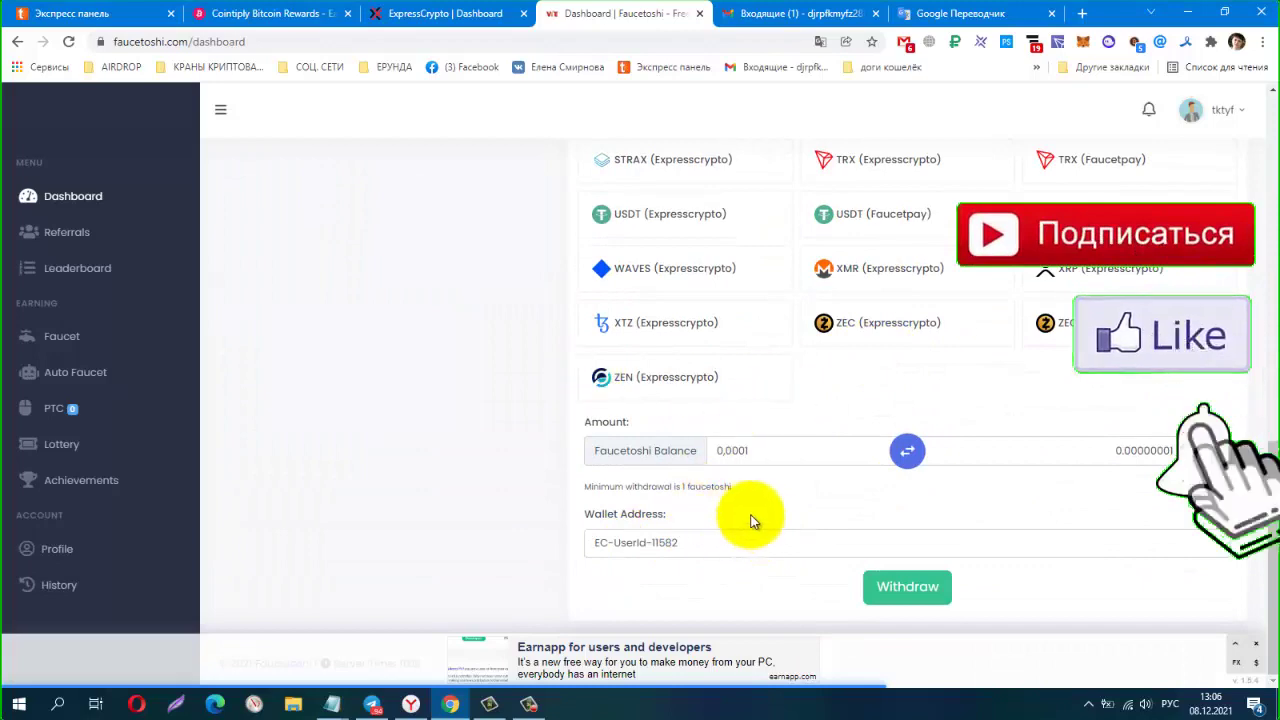
Switch to ExpressCrypto, copy the account's unique ID from the dashboard and return to the Faucetoshi withdrawal form.
click(463, 8)
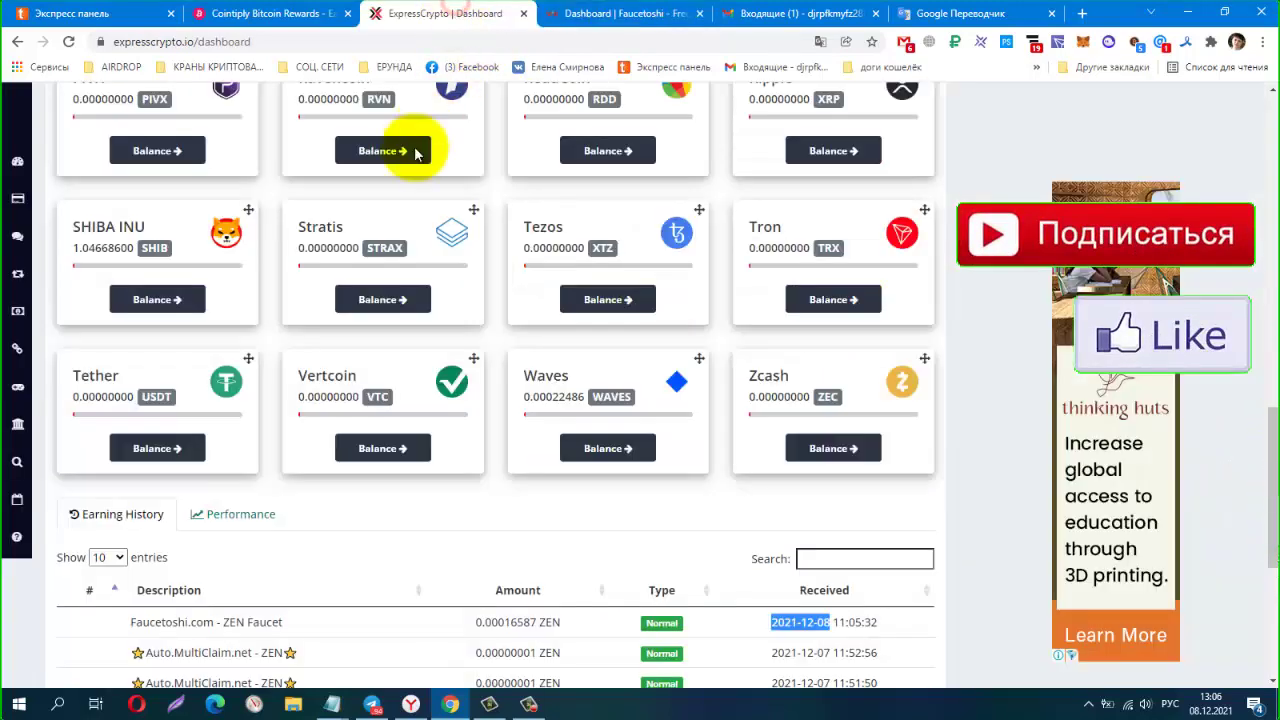
scroll(488, 312, up, 5)
scroll(483, 319, up, 3)
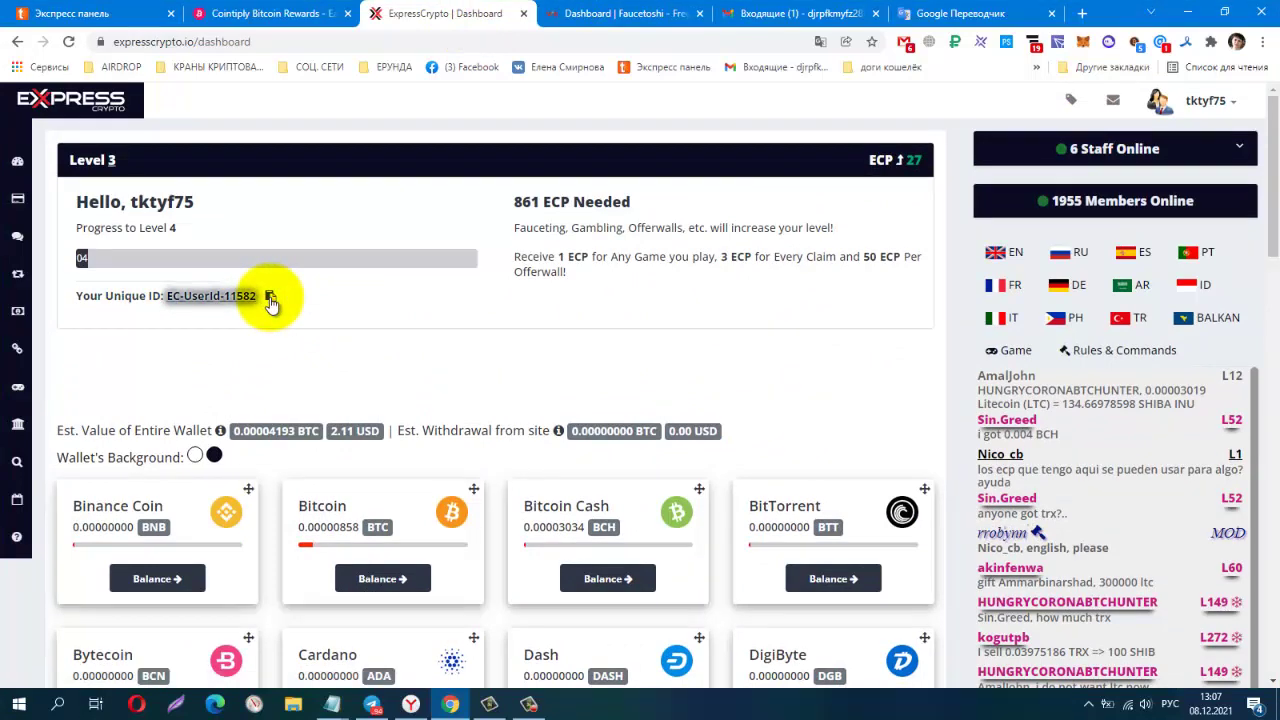
click(270, 300)
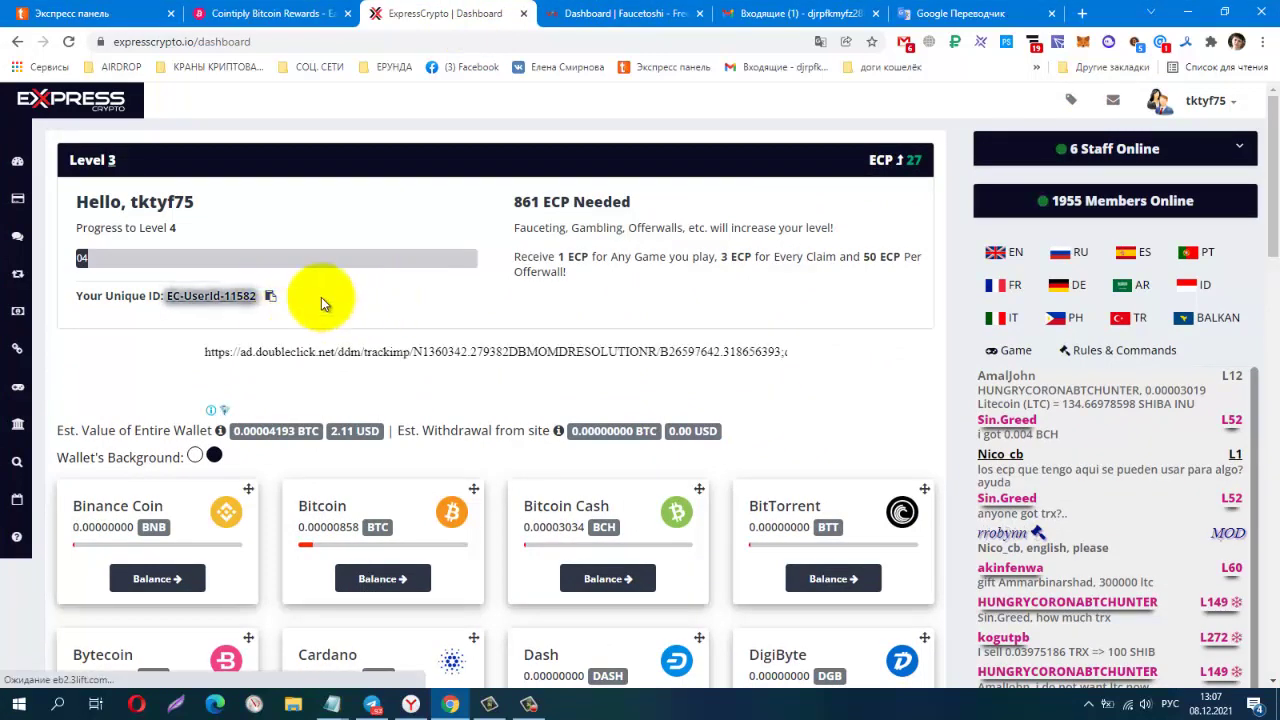
click(660, 14)
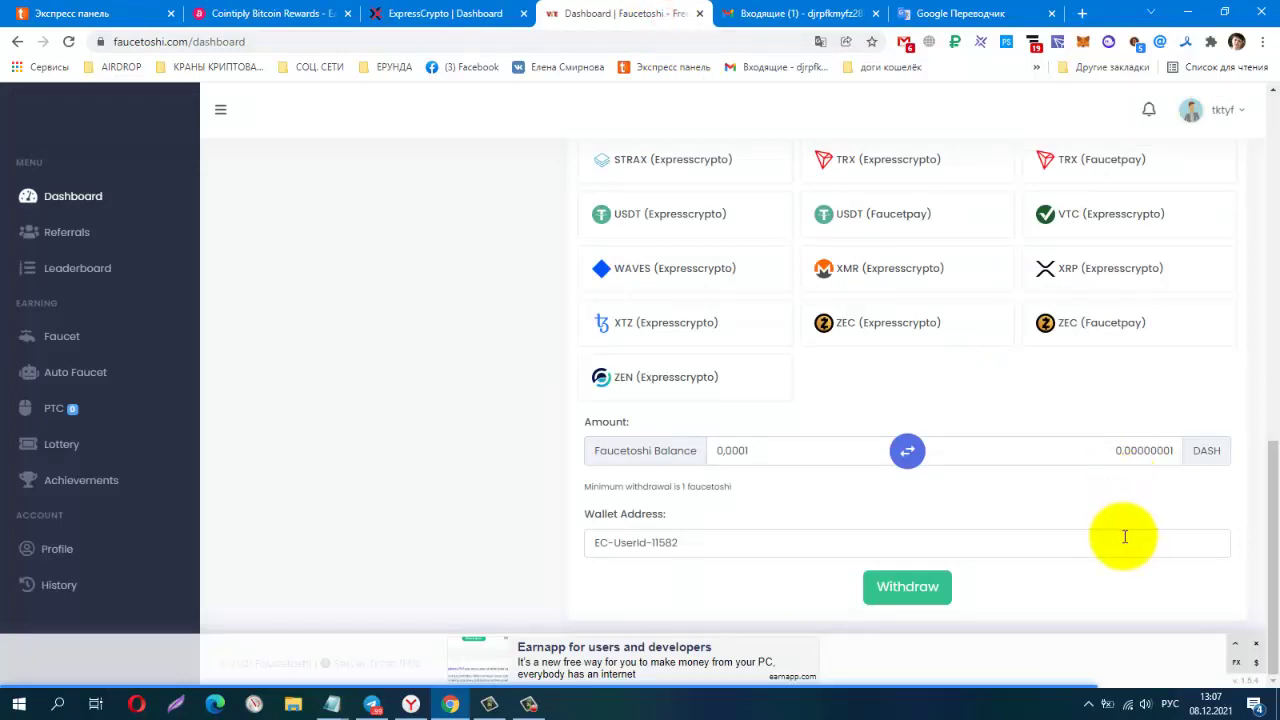